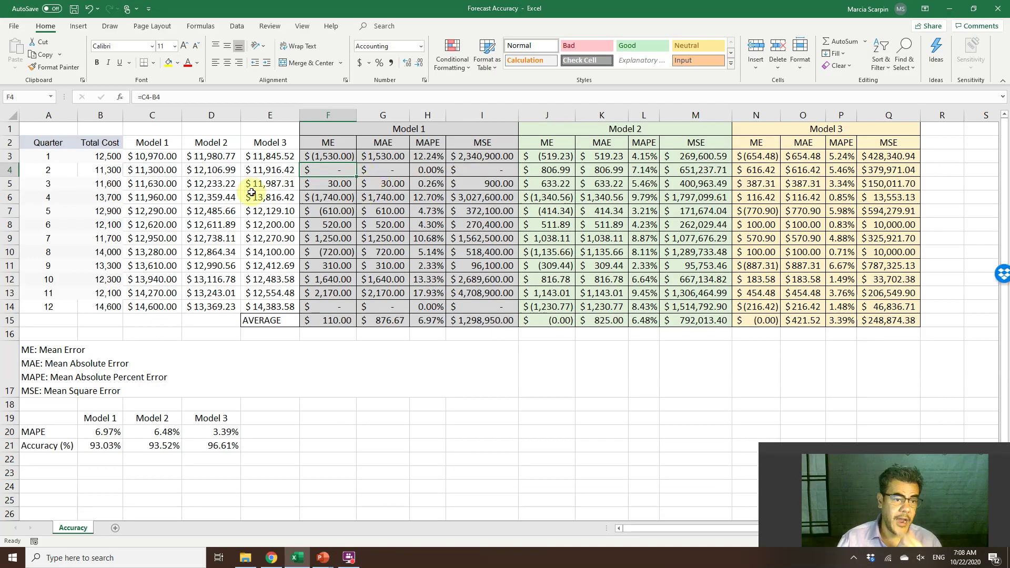
Clear all model error calculations in F3:Q14, then check the Total Cost value in B3.
{"action": "left_click_drag", "start_coordinate": [320, 158], "coordinate": [870, 306]}
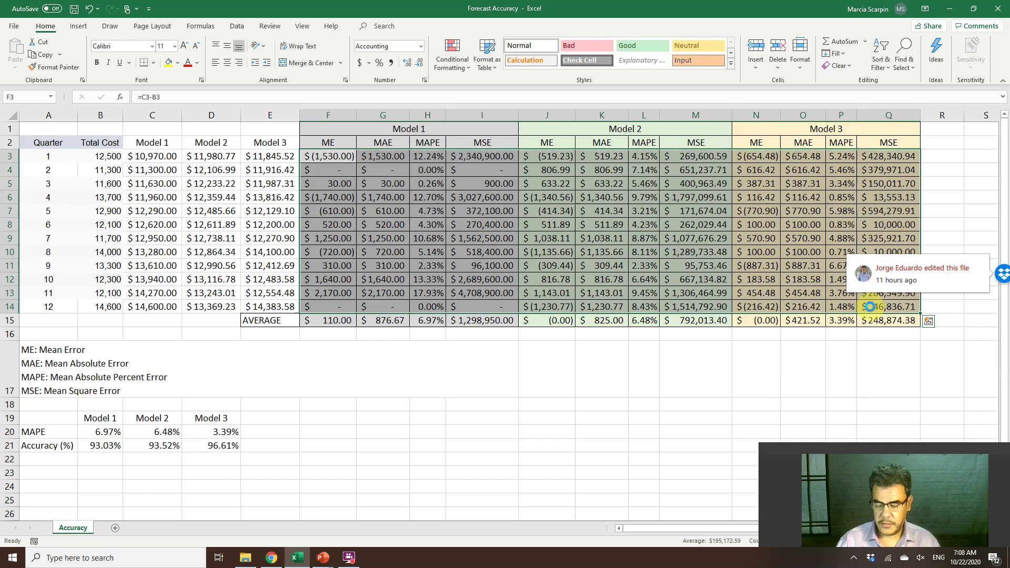
{"action": "key", "text": "Delete"}
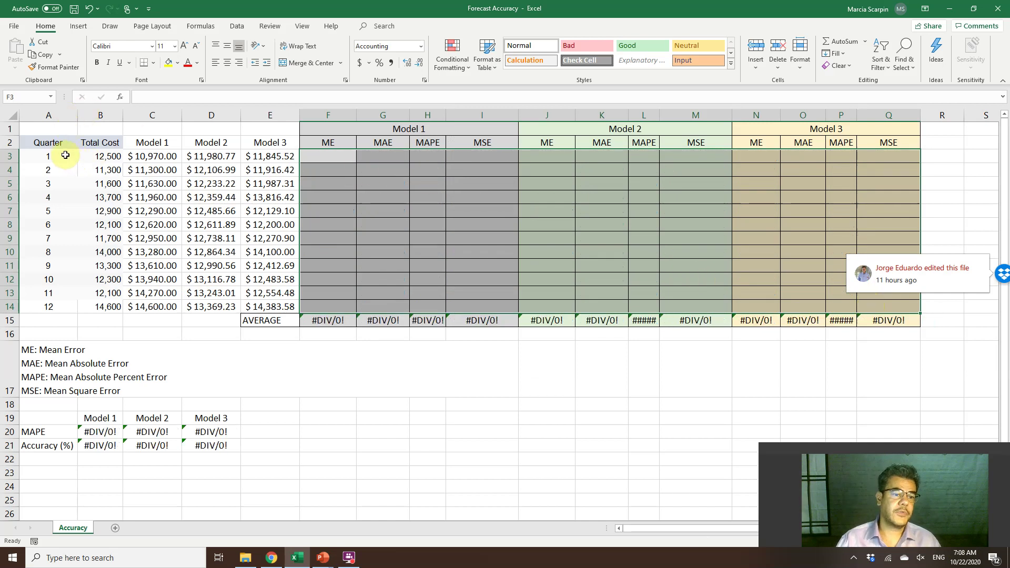
{"action": "left_click", "coordinate": [120, 159]}
{"action": "double_click", "coordinate": [121, 159]}
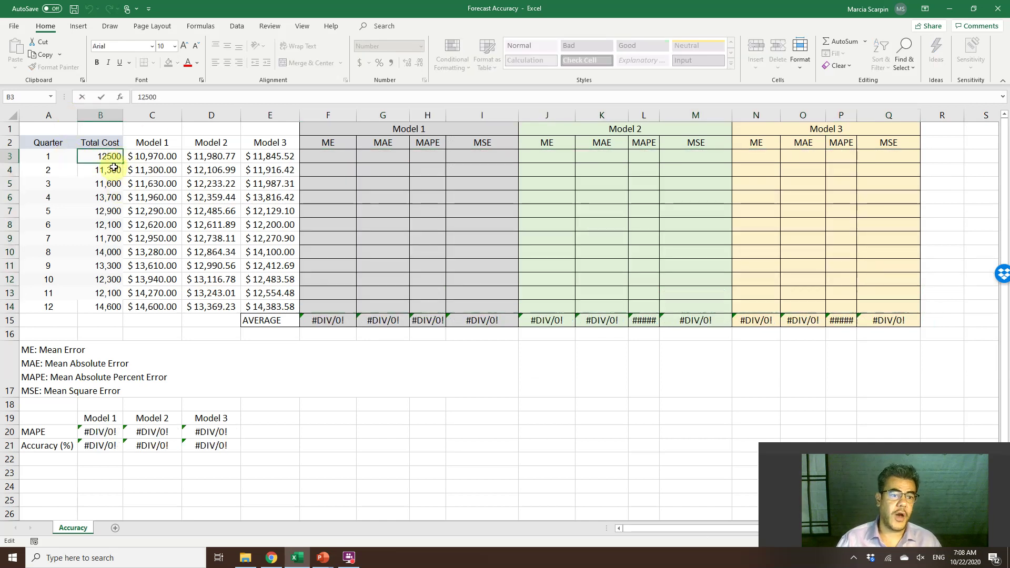
{"action": "key", "text": "Escape"}
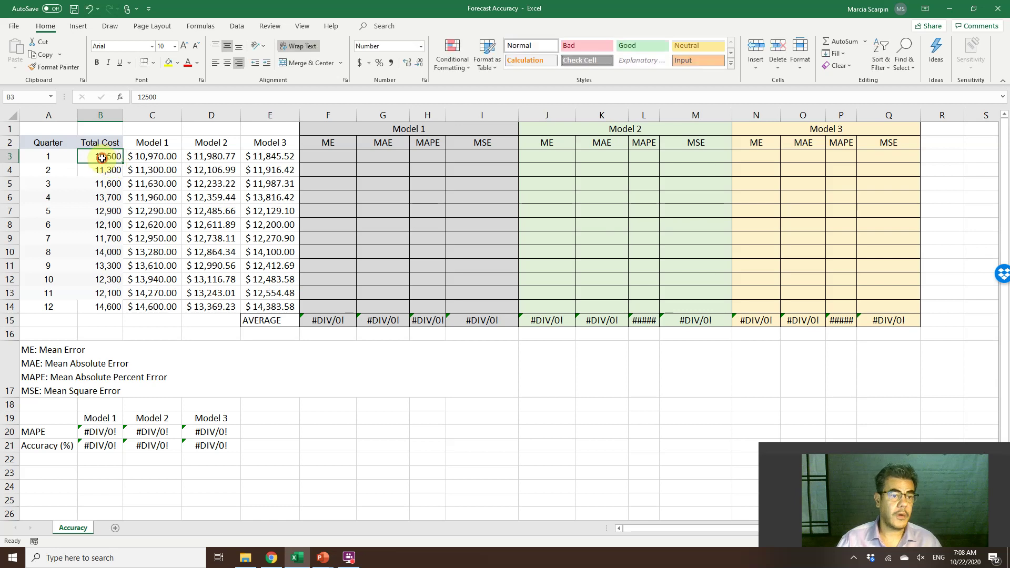
Apply Accounting dollar format to the Total Cost values in B3:B14.
{"action": "left_click_drag", "start_coordinate": [112, 159], "coordinate": [112, 305]}
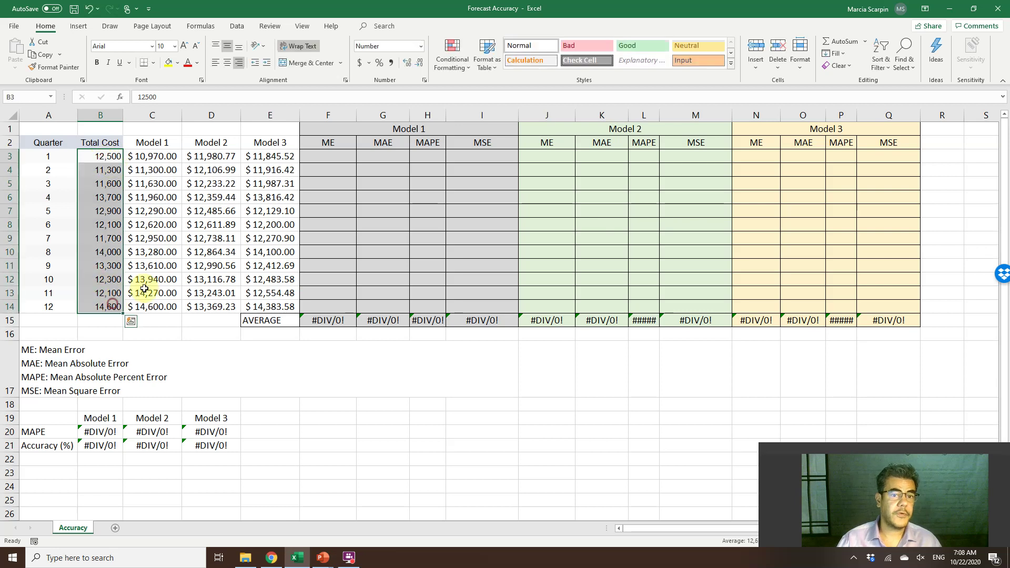
{"action": "left_click", "coordinate": [358, 63]}
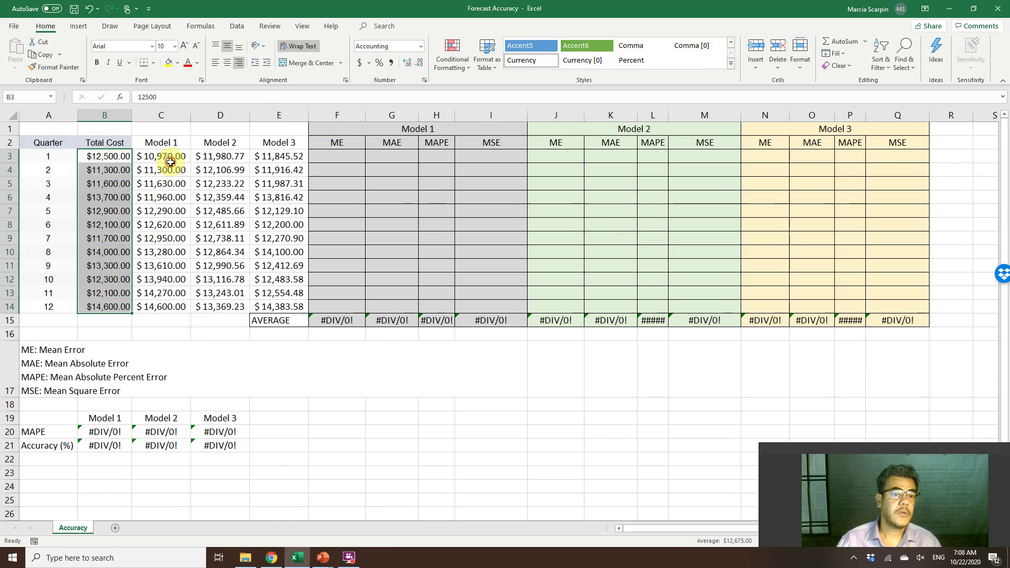
{"action": "left_click", "coordinate": [153, 160]}
{"action": "left_click", "coordinate": [125, 157]}
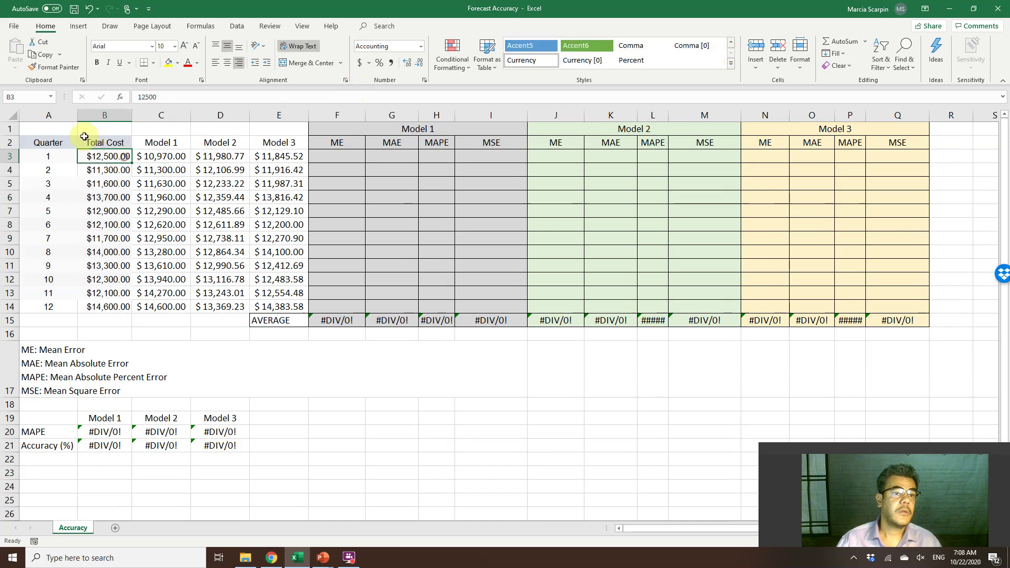
Select the whole sheet and browse the font list without changing the font.
{"action": "left_click", "coordinate": [18, 114]}
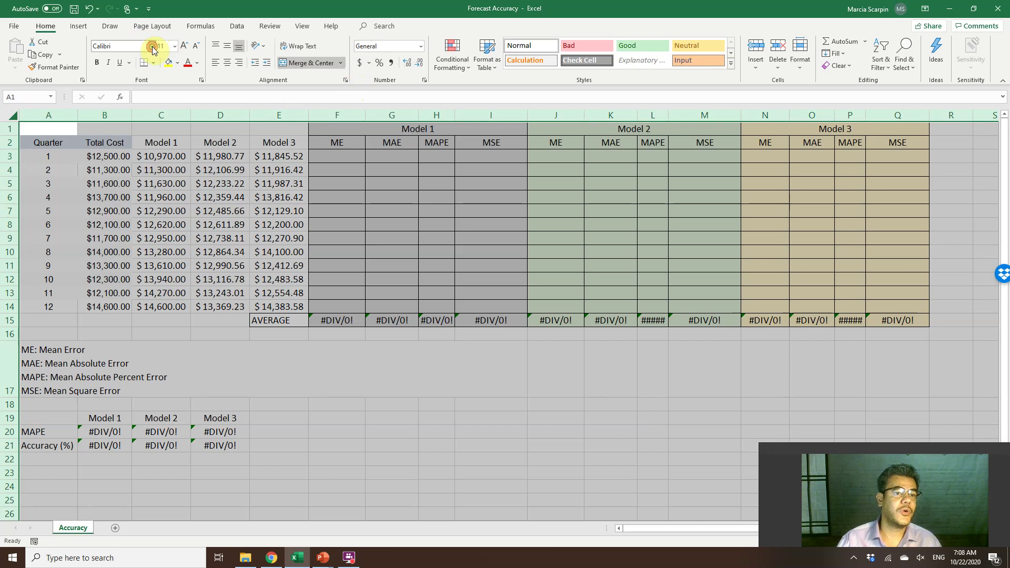
{"action": "left_click", "coordinate": [152, 46]}
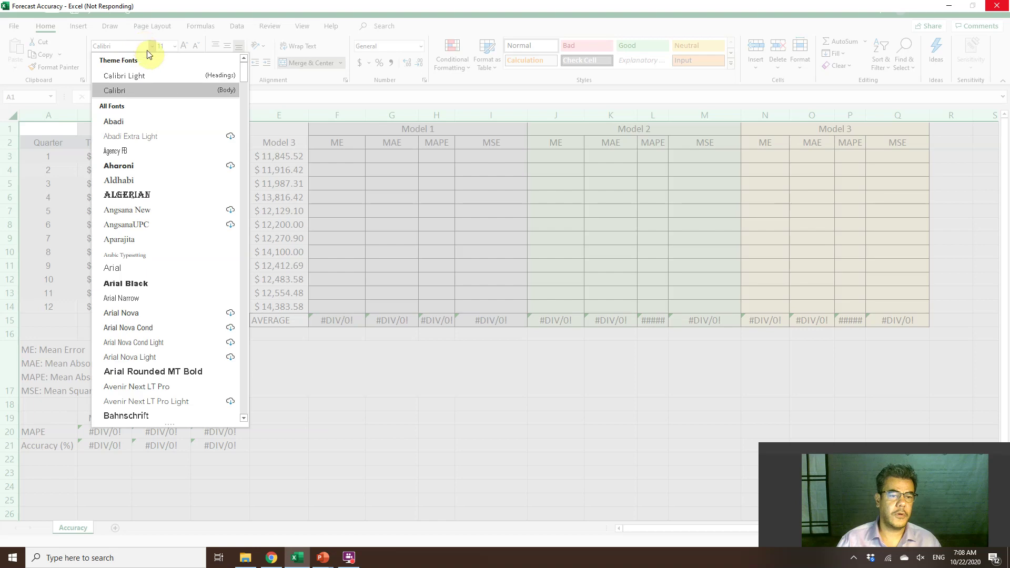
{"action": "left_click", "coordinate": [150, 47]}
{"action": "left_click", "coordinate": [149, 48]}
{"action": "left_click", "coordinate": [149, 77]}
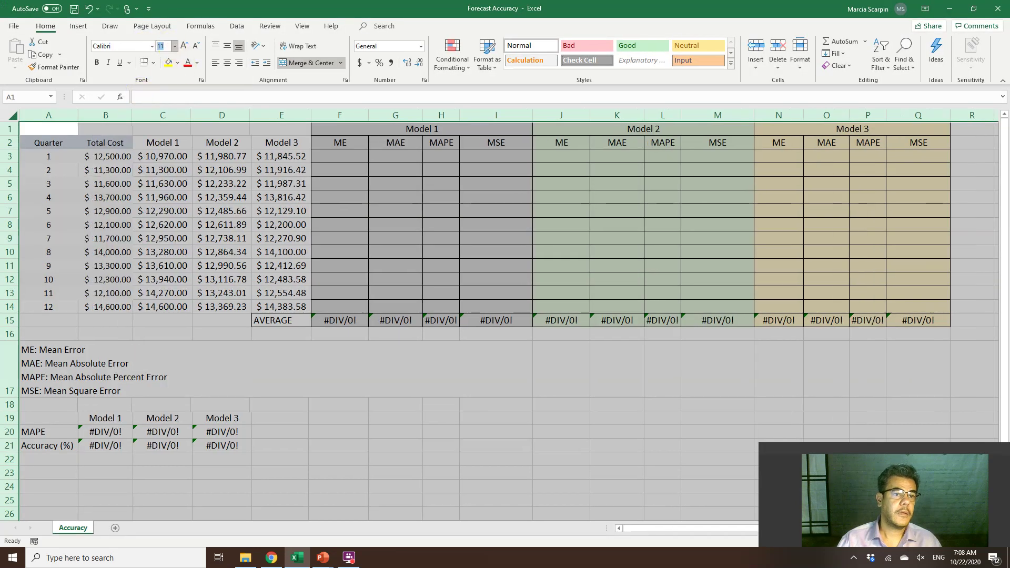
{"action": "left_click", "coordinate": [105, 196]}
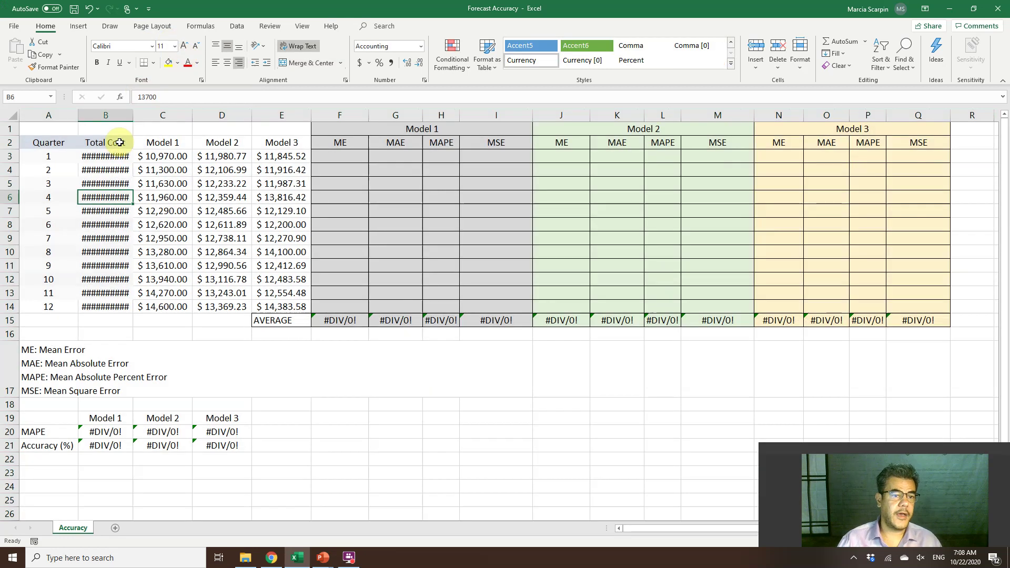
AutoFit column B so Total Cost shows full amounts, $12,500.00 to $14,600.00.
{"action": "double_click", "coordinate": [133, 114]}
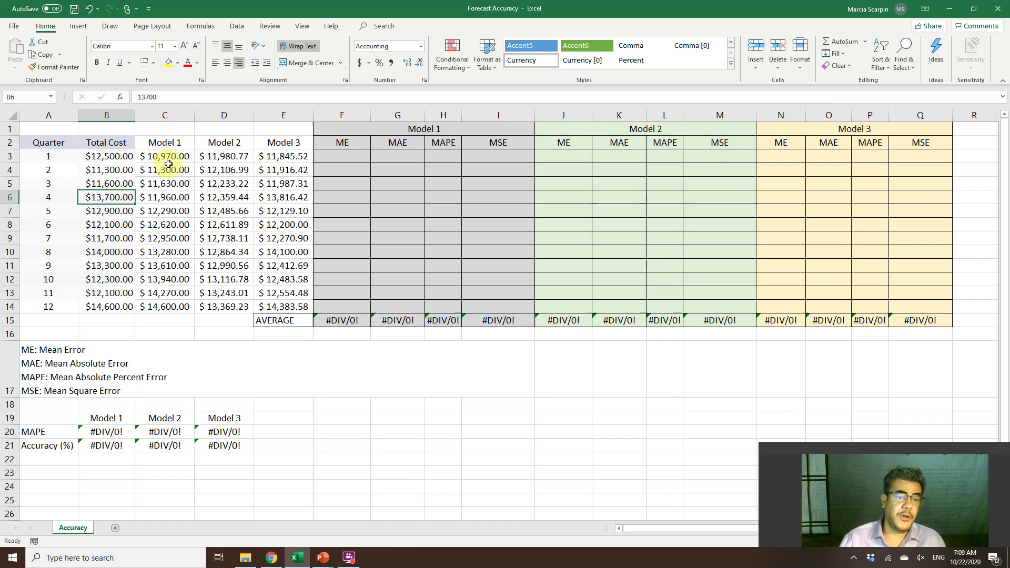
{"action": "left_click_drag", "start_coordinate": [166, 156], "coordinate": [295, 310]}
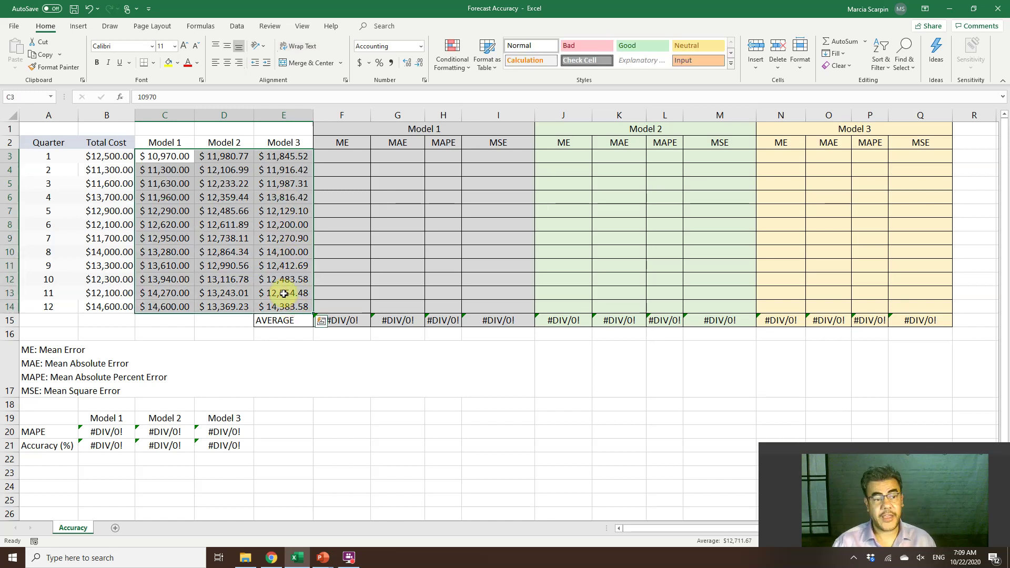
{"action": "left_click_drag", "start_coordinate": [105, 155], "coordinate": [117, 310]}
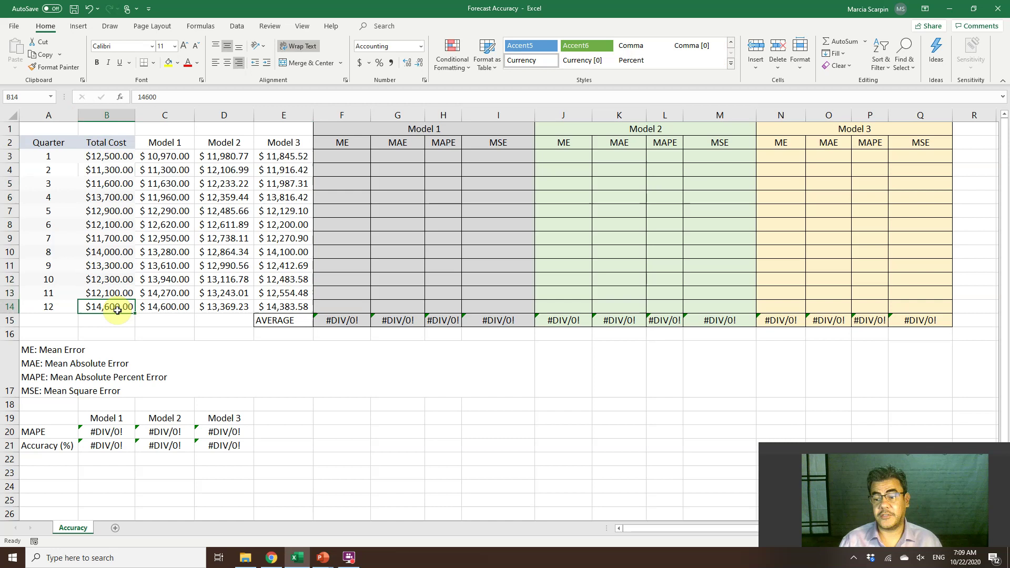
{"action": "left_click", "coordinate": [346, 156]}
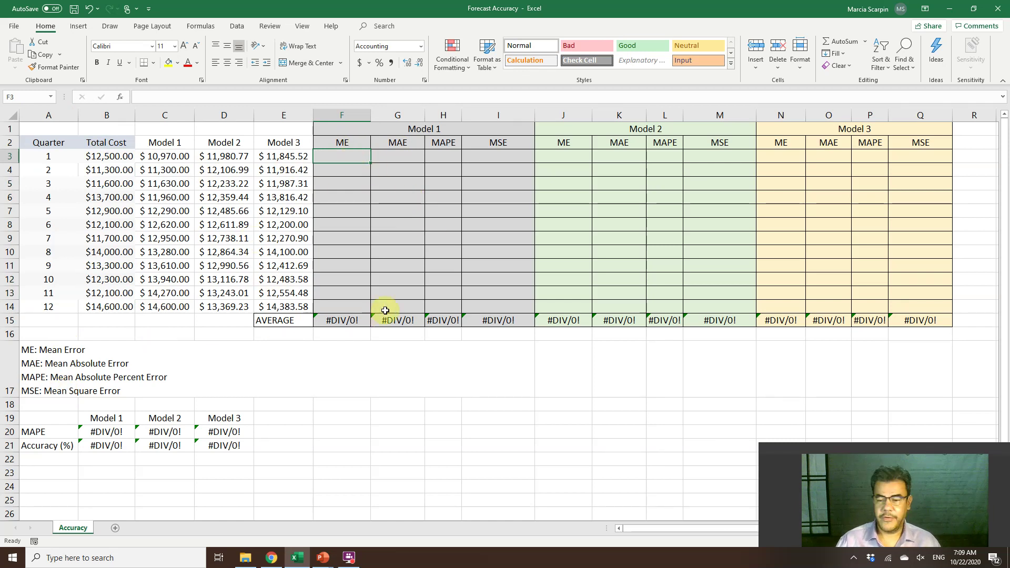
Enter Model 1's mean error +C3-B3 in F3, giving $(1,530.00).
{"action": "type", "text": "+"}
{"action": "key", "text": "Left"}
{"action": "key", "text": "Left"}
{"action": "key", "text": "Left"}
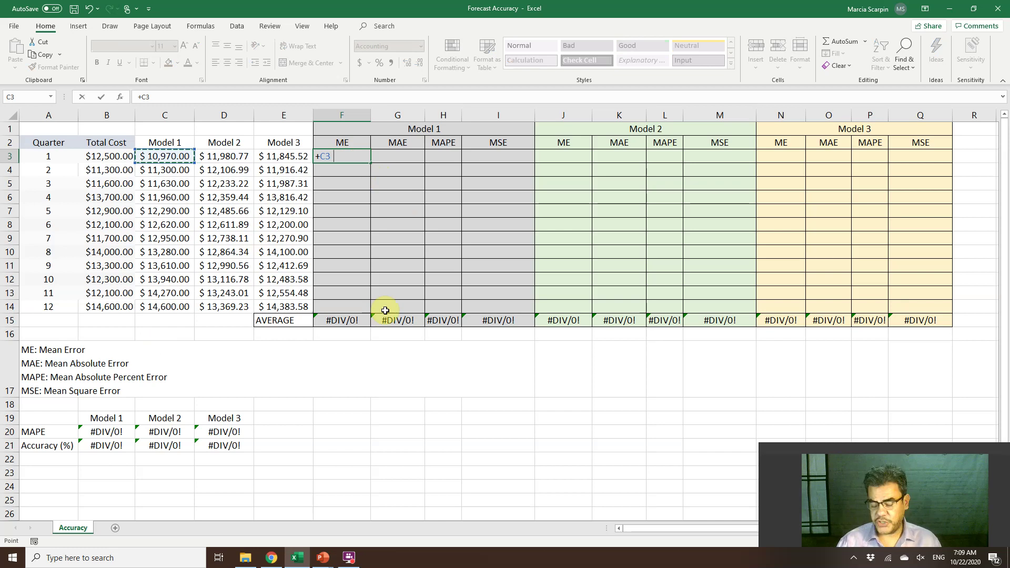
{"action": "type", "text": "-"}
{"action": "key", "text": "Left"}
{"action": "key", "text": "Left"}
{"action": "key", "text": "Left"}
{"action": "key", "text": "Left"}
{"action": "key", "text": "Return"}
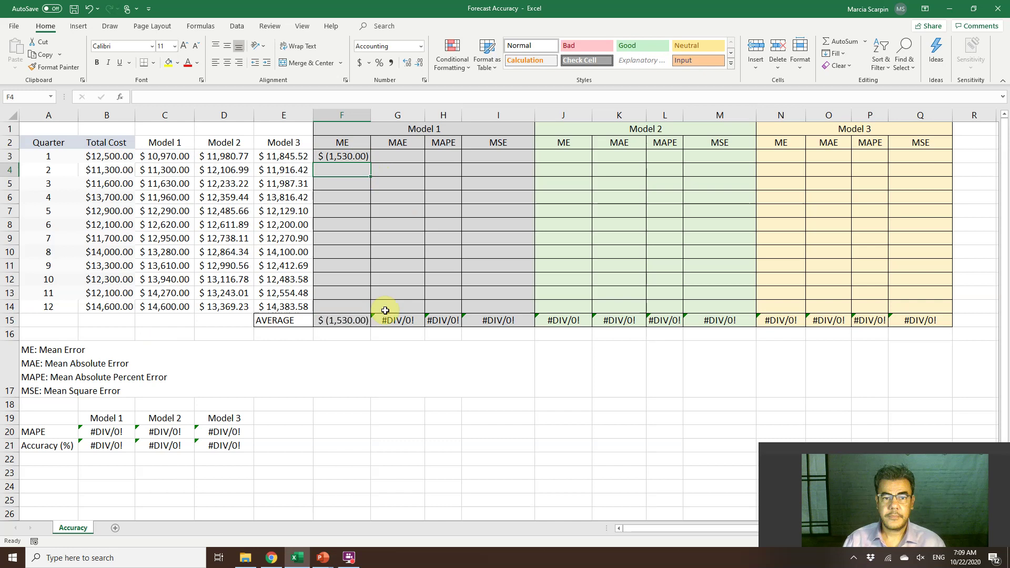
Enter Model 1's absolute error =ABS(F3) in G3, giving $1,530.00.
{"action": "key", "text": "Up"}
{"action": "key", "text": "Right"}
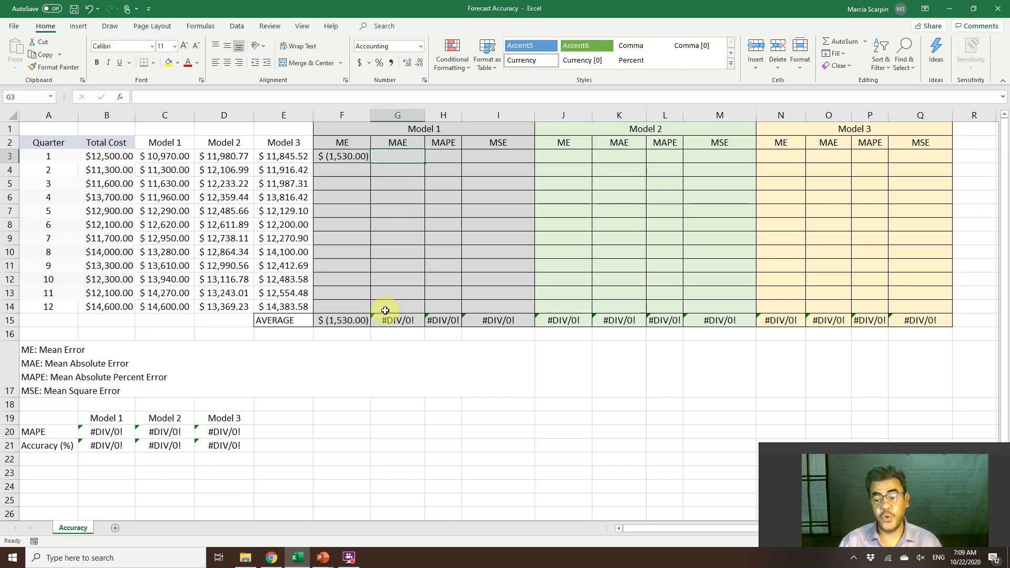
{"action": "type", "text": "=a"}
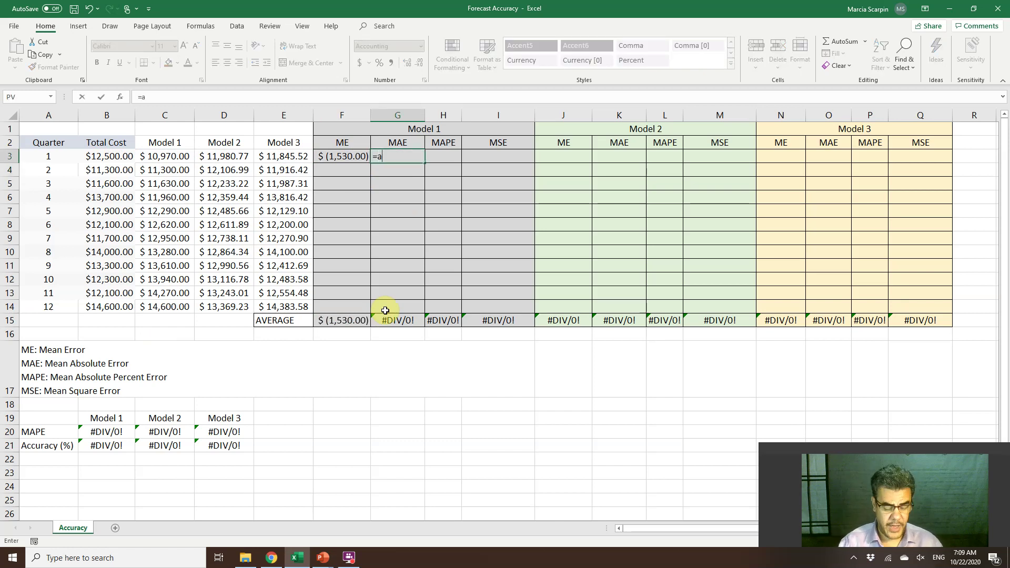
{"action": "type", "text": "bs("}
{"action": "key", "text": "Left"}
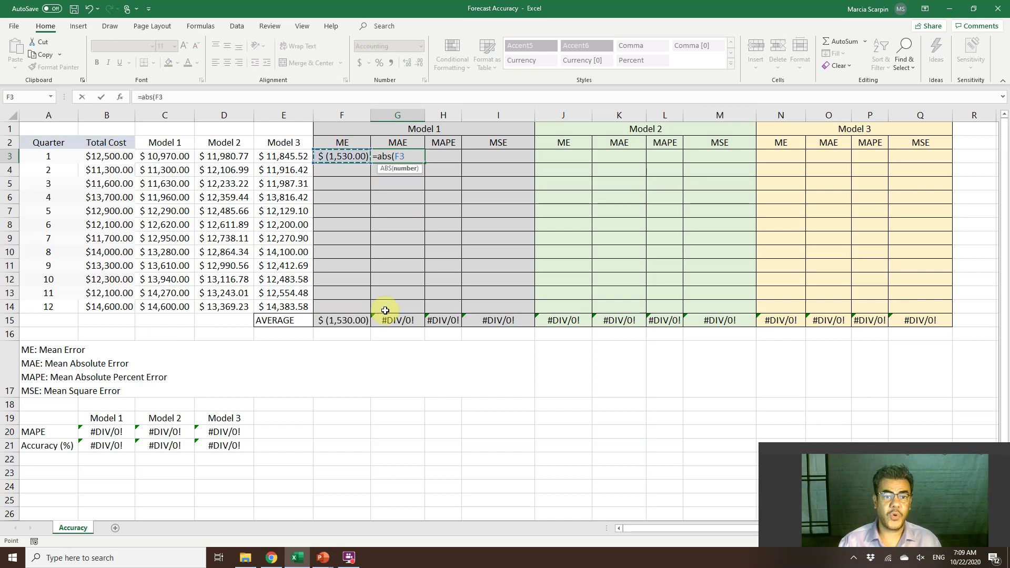
{"action": "key", "text": "Return"}
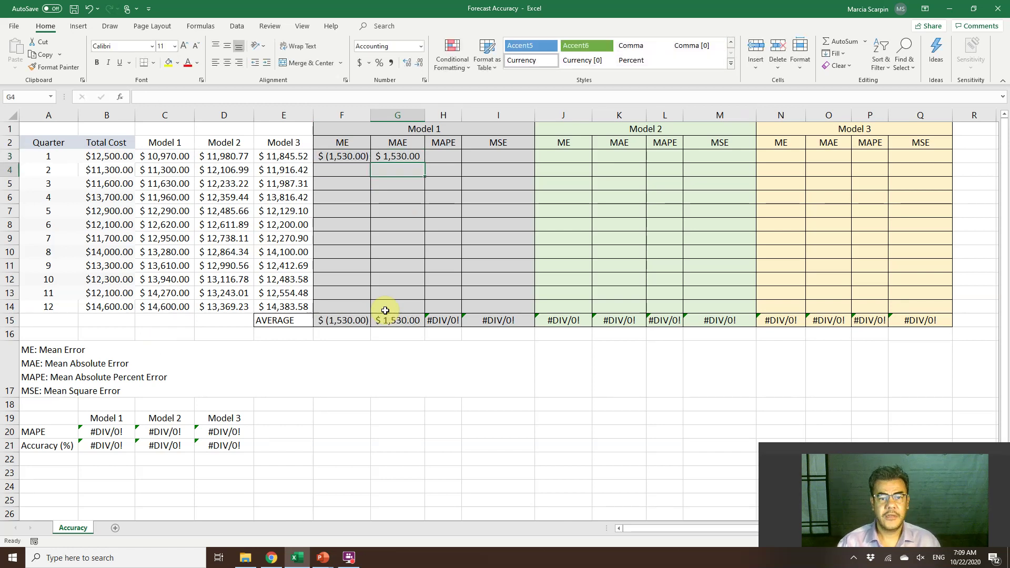
Enter Model 1's percentage error =G3/B3 in H3, giving 12.24%.
{"action": "key", "text": "Up"}
{"action": "key", "text": "Right"}
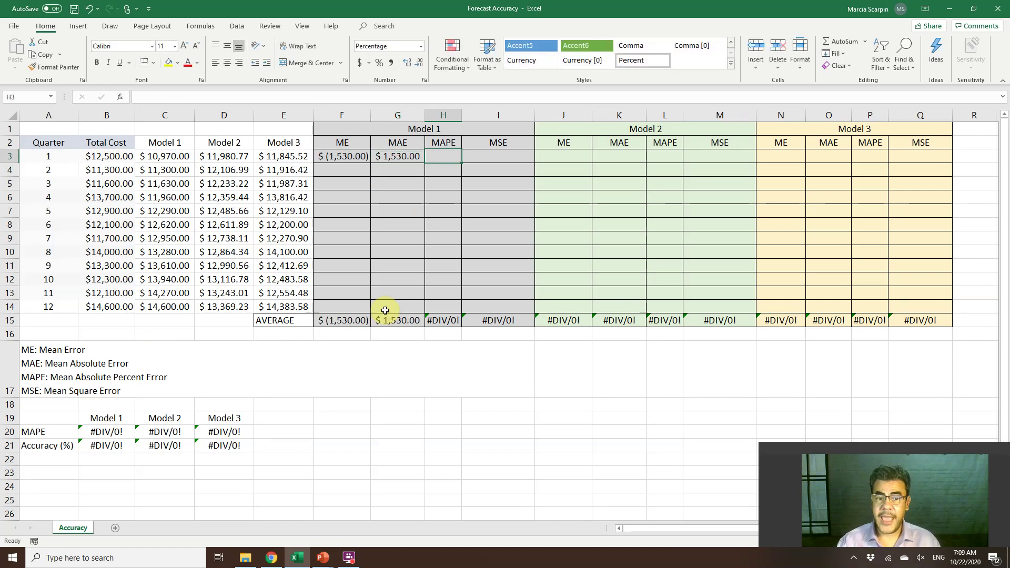
{"action": "type", "text": "="}
{"action": "key", "text": "Left"}
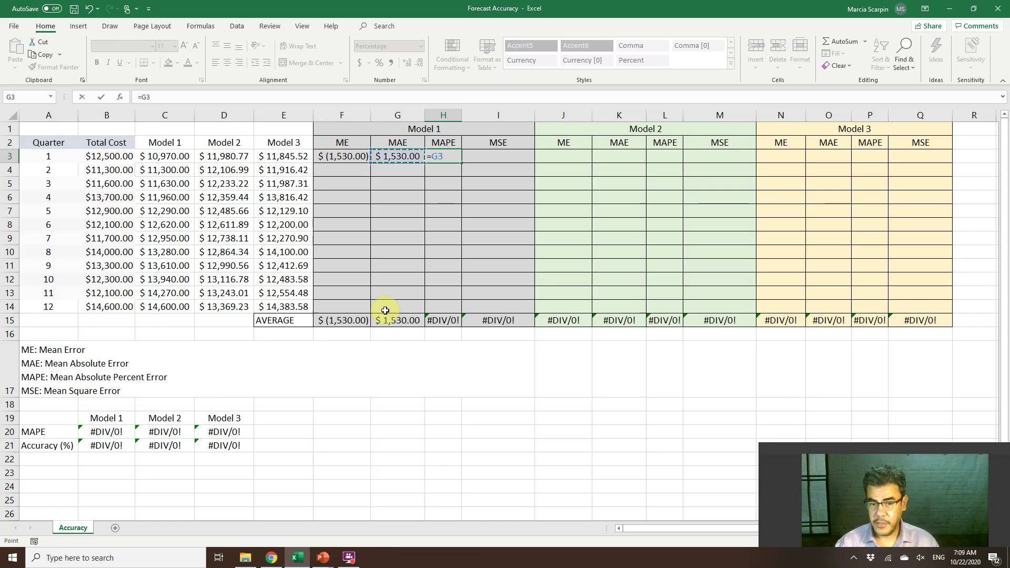
{"action": "type", "text": "/"}
{"action": "key", "text": "Left"}
{"action": "key", "text": "Left"}
{"action": "key", "text": "Left"}
{"action": "key", "text": "Left"}
{"action": "key", "text": "Left"}
{"action": "key", "text": "Left"}
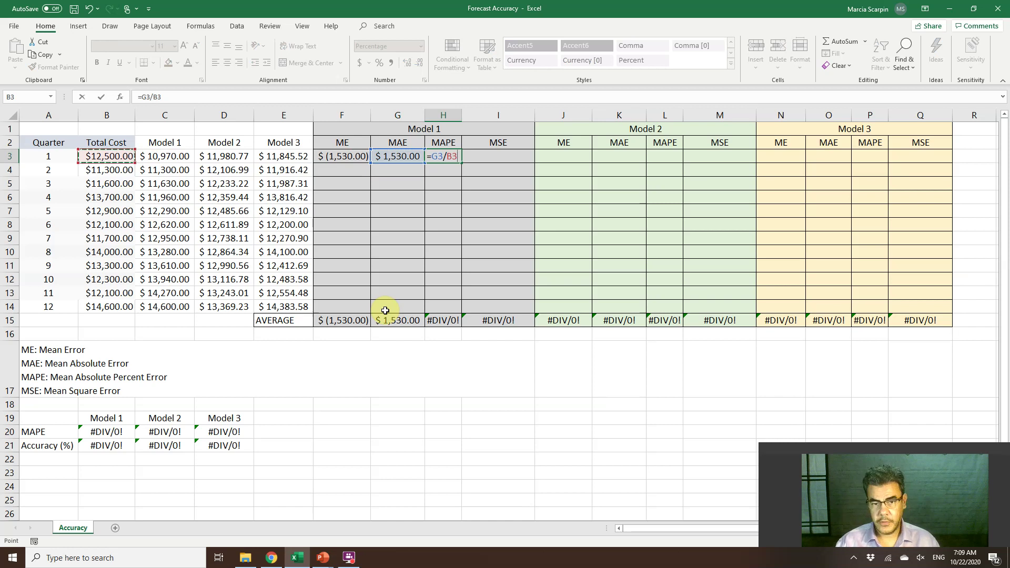
{"action": "key", "text": "Return"}
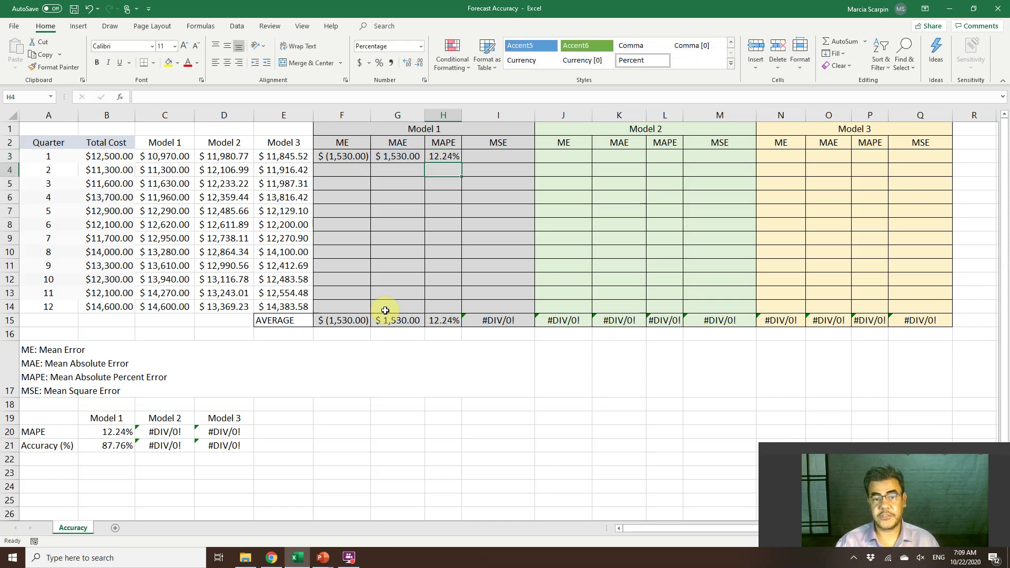
Enter Model 1's squared error +F3*F3 in I3, giving $2,340,900.00.
{"action": "key", "text": "Up"}
{"action": "key", "text": "Right"}
{"action": "type", "text": "+"}
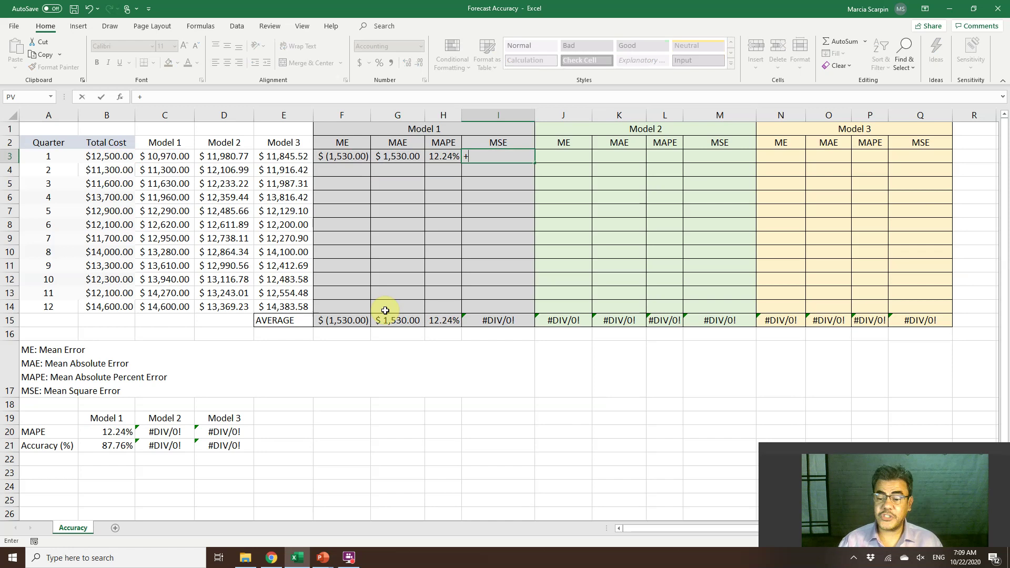
{"action": "key", "text": "Left"}
{"action": "key", "text": "Left"}
{"action": "key", "text": "Left"}
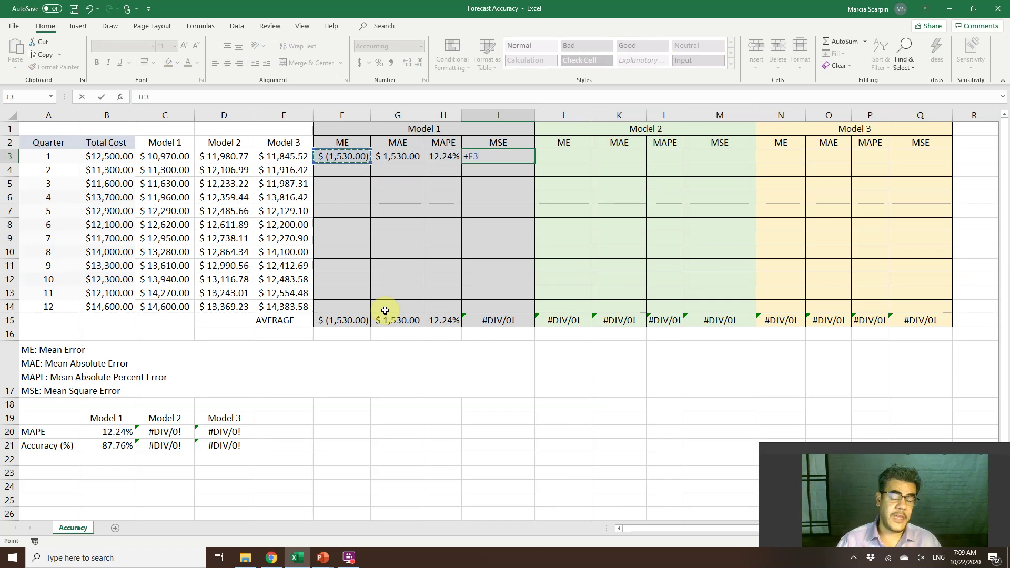
{"action": "type", "text": "*"}
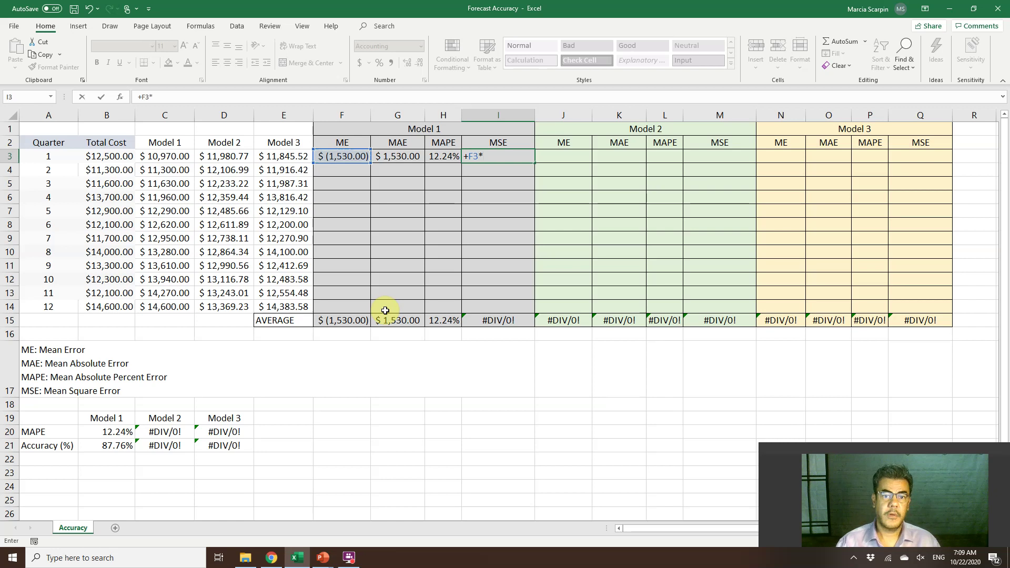
{"action": "key", "text": "Left"}
{"action": "key", "text": "Left"}
{"action": "key", "text": "Left"}
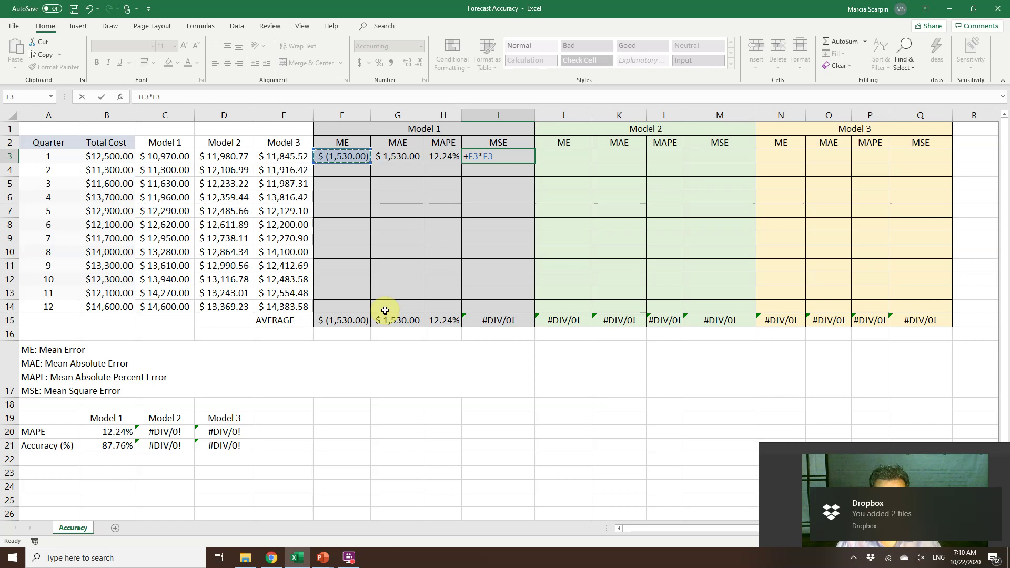
{"action": "key", "text": "Return"}
{"action": "key", "text": "Up"}
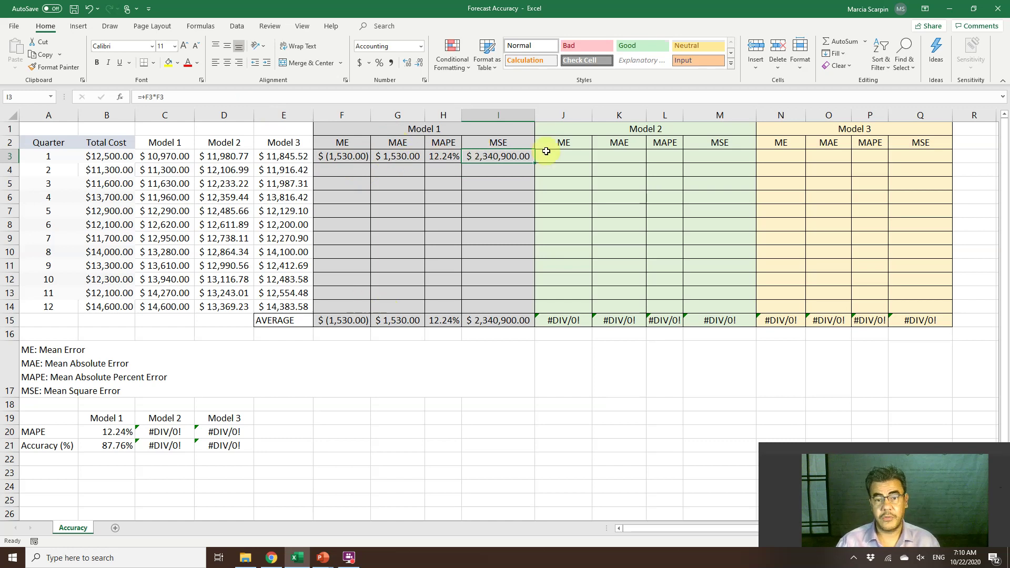
Enter Model 2's error +D3-B3 in J3 and =ABS(J3) in K3, giving $(519.23) and $519.23.
{"action": "left_click", "coordinate": [555, 153]}
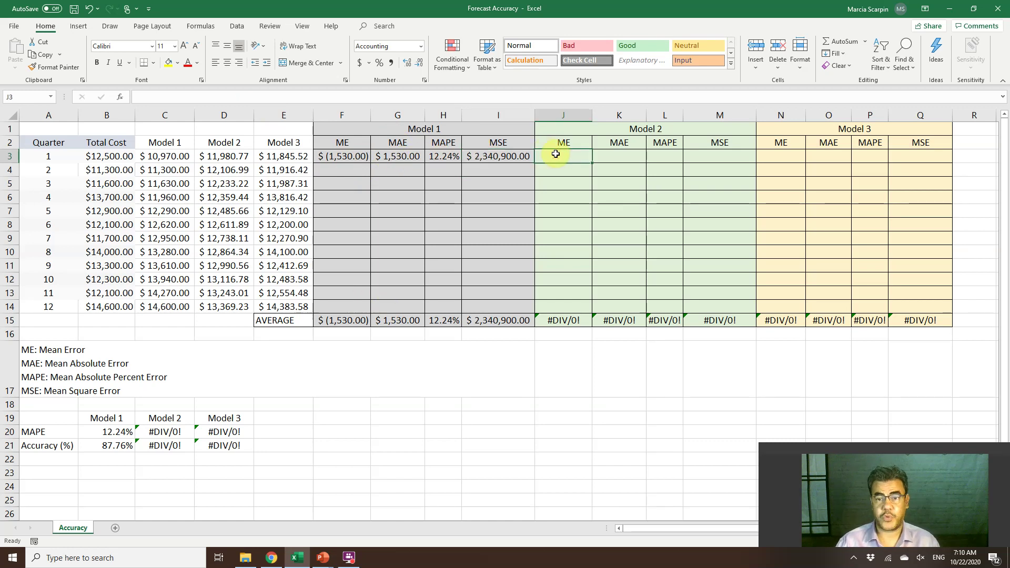
{"action": "type", "text": "+"}
{"action": "key", "text": "Left"}
{"action": "key", "text": "Left"}
{"action": "key", "text": "Left"}
{"action": "key", "text": "Left"}
{"action": "key", "text": "Left"}
{"action": "key", "text": "Left"}
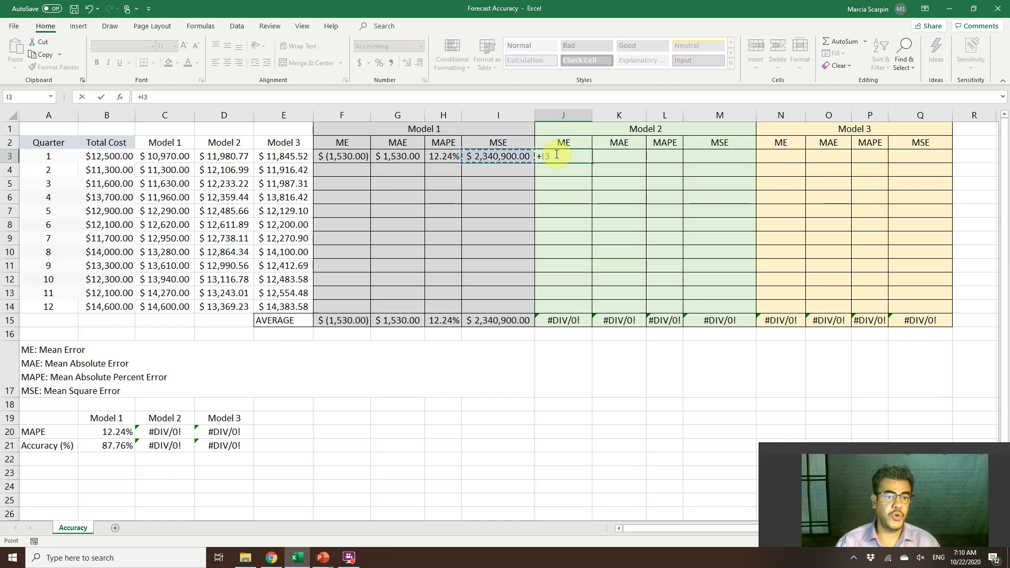
{"action": "type", "text": "-"}
{"action": "key", "text": "Left"}
{"action": "key", "text": "Left"}
{"action": "key", "text": "Left"}
{"action": "key", "text": "Left"}
{"action": "key", "text": "Left"}
{"action": "key", "text": "Left"}
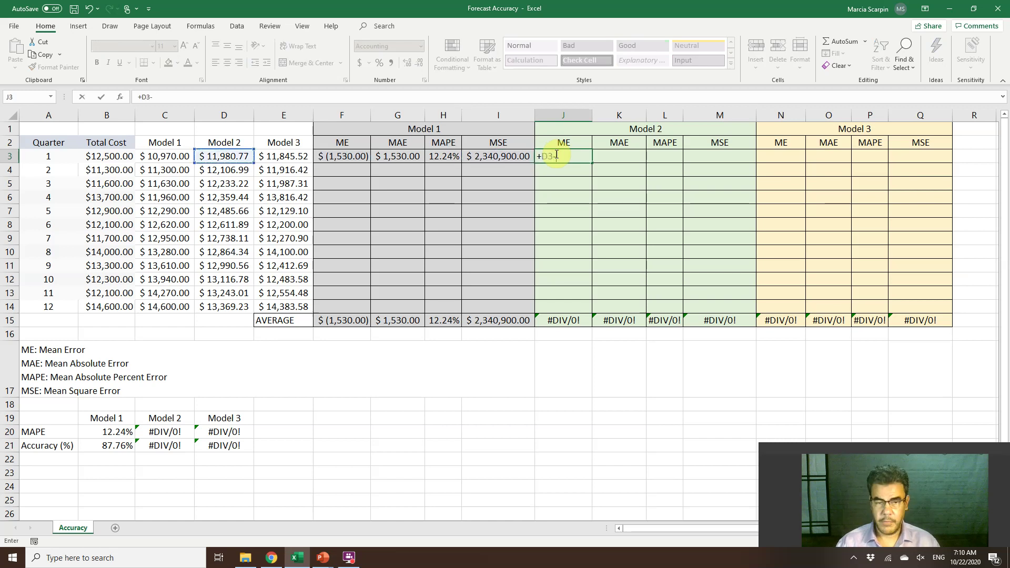
{"action": "key", "text": "Left"}
{"action": "key", "text": "Left"}
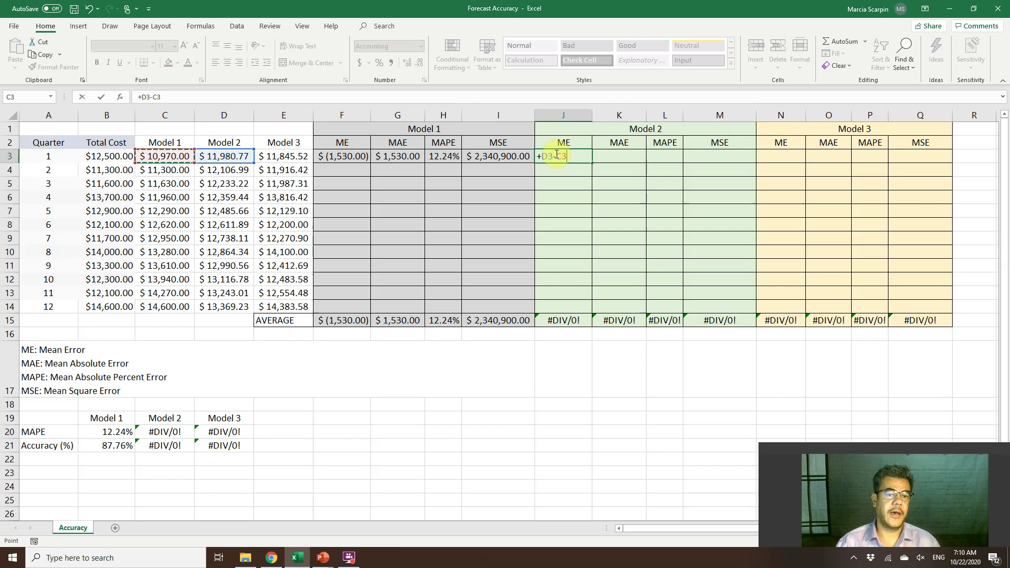
{"action": "key", "text": "Tab"}
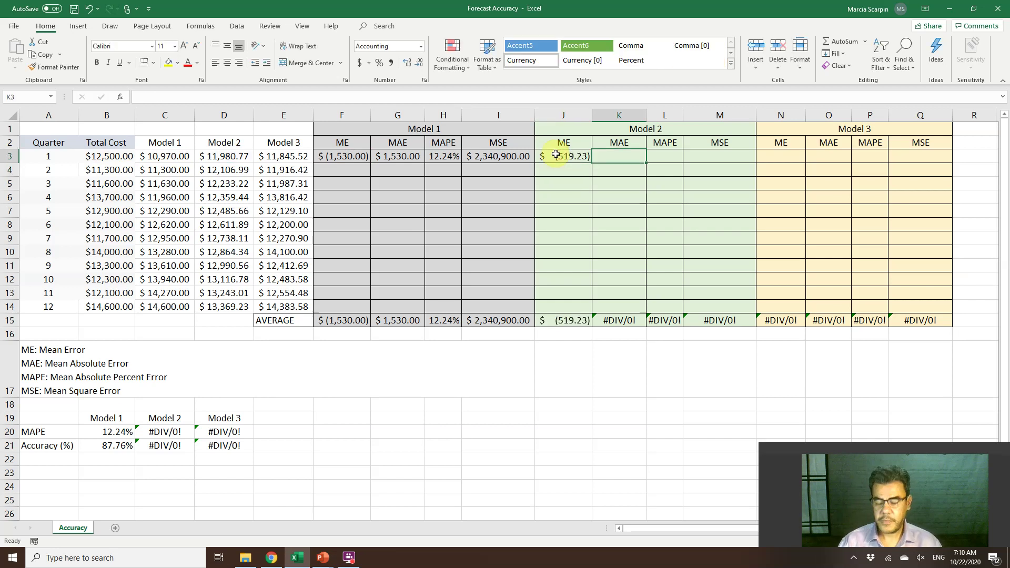
{"action": "type", "text": "=abs("}
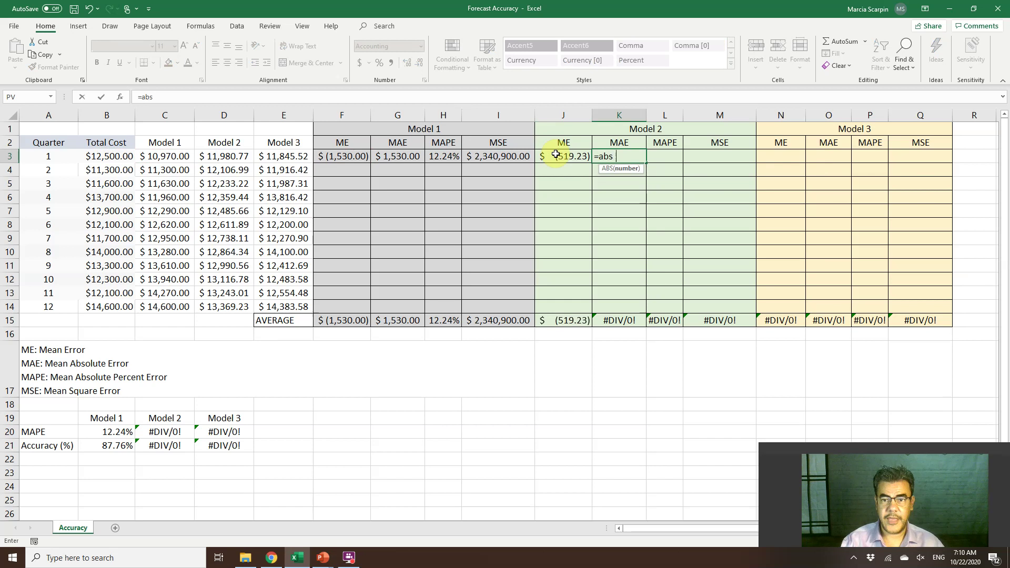
{"action": "key", "text": "Left"}
{"action": "key", "text": "Return"}
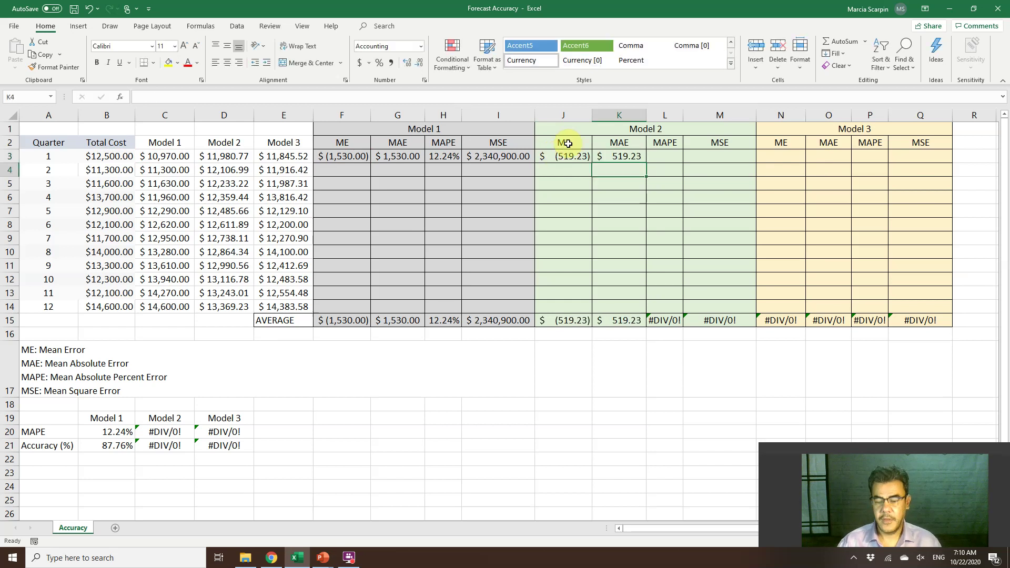
Enter Model 2's percentage error +K3/B3 in L3, giving 4.15%.
{"action": "key", "text": "Up"}
{"action": "key", "text": "Right"}
{"action": "type", "text": "+"}
{"action": "key", "text": "Left"}
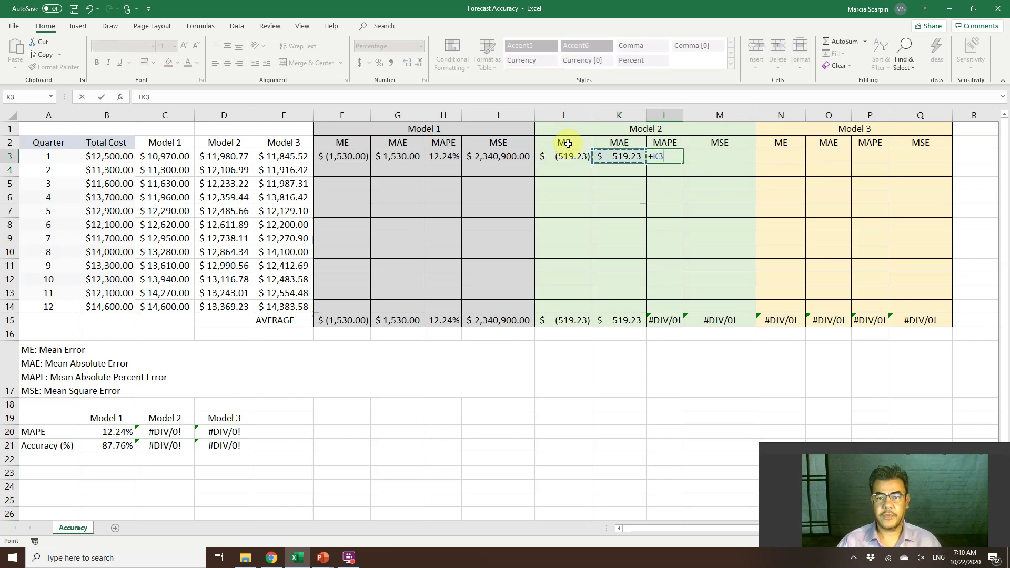
{"action": "type", "text": "/"}
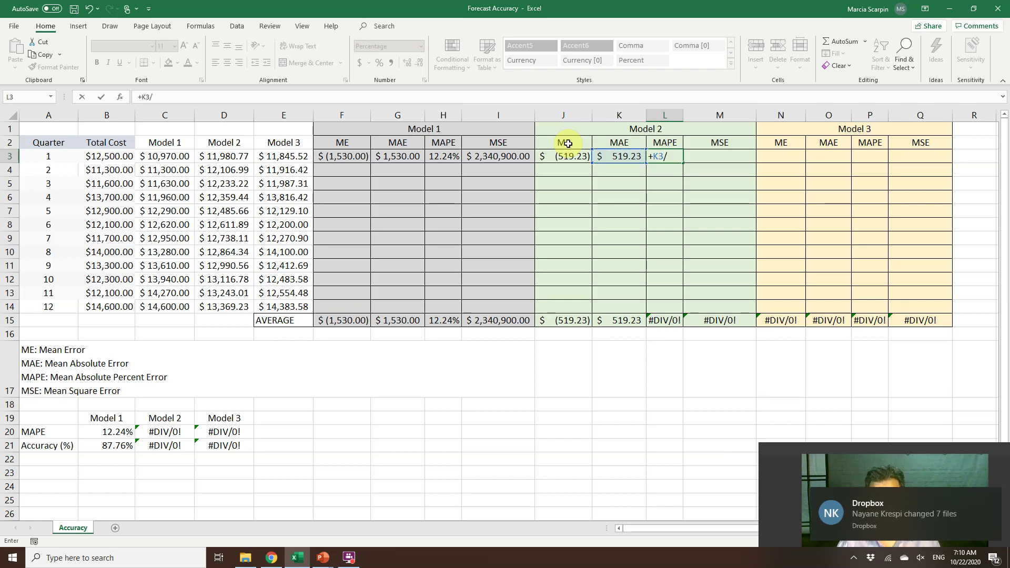
{"action": "key", "text": "Left"}
{"action": "key", "text": "Left"}
{"action": "key", "text": "Left"}
{"action": "key", "text": "Left"}
{"action": "key", "text": "Left"}
{"action": "key", "text": "Left"}
{"action": "key", "text": "Left"}
{"action": "key", "text": "Left"}
{"action": "key", "text": "Left"}
{"action": "key", "text": "Left"}
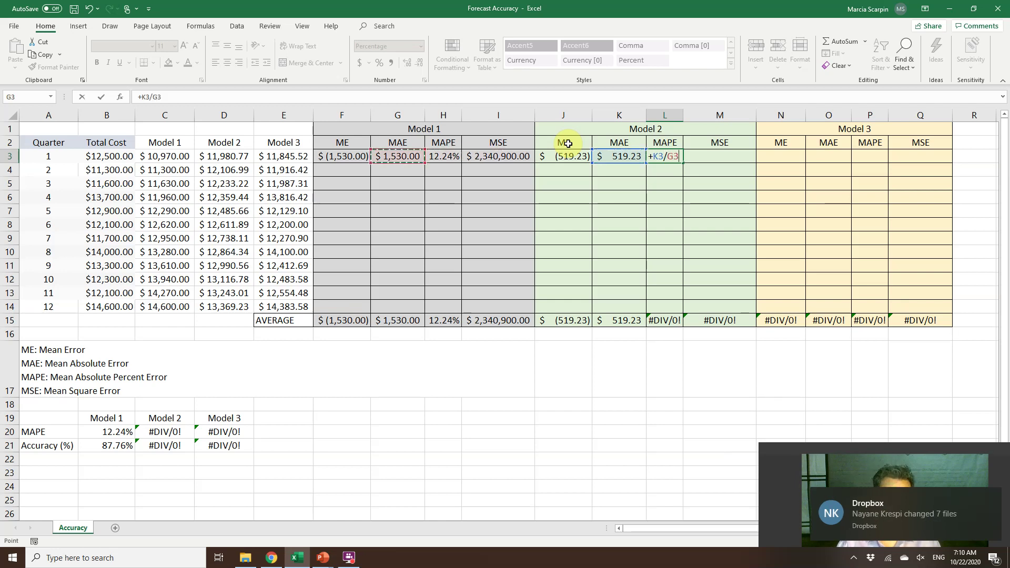
{"action": "key", "text": "Return"}
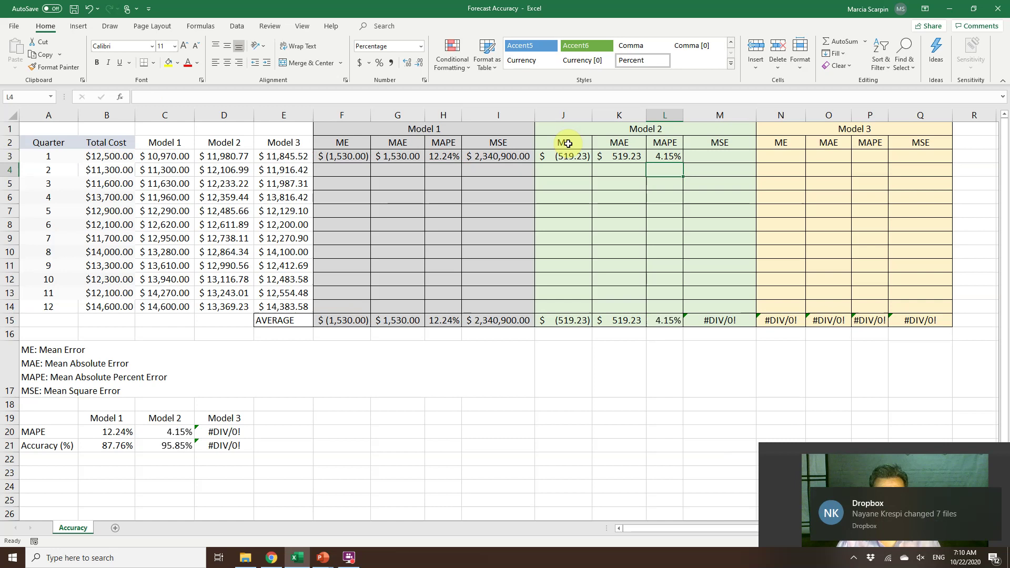
Enter Model 2's squared error =J3*J3 in M3, giving $269,600.59.
{"action": "key", "text": "Up"}
{"action": "key", "text": "Right"}
{"action": "type", "text": "="}
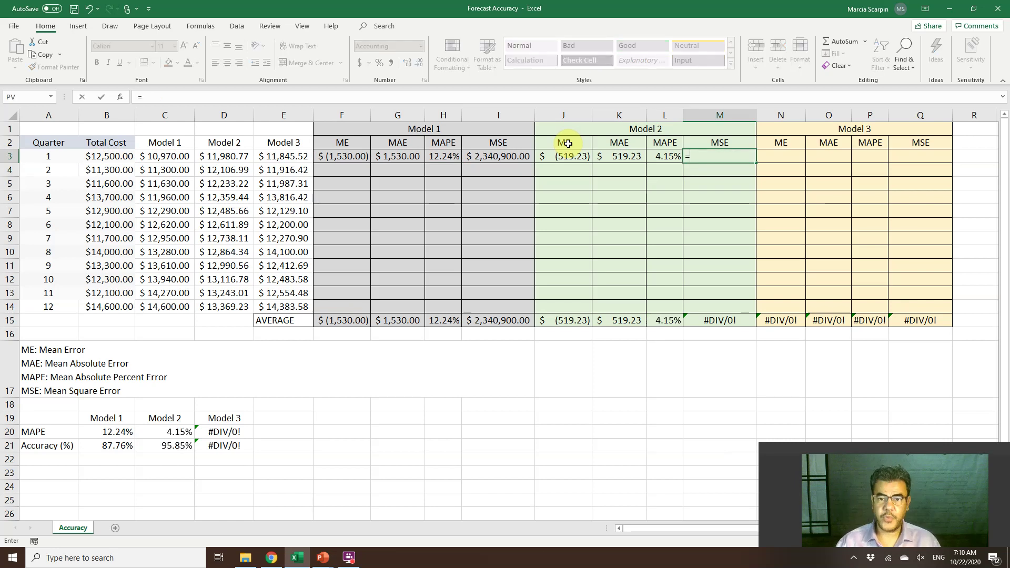
{"action": "key", "text": "Left"}
{"action": "key", "text": "Left"}
{"action": "key", "text": "Left"}
{"action": "type", "text": "*"}
{"action": "key", "text": "Left"}
{"action": "key", "text": "Left"}
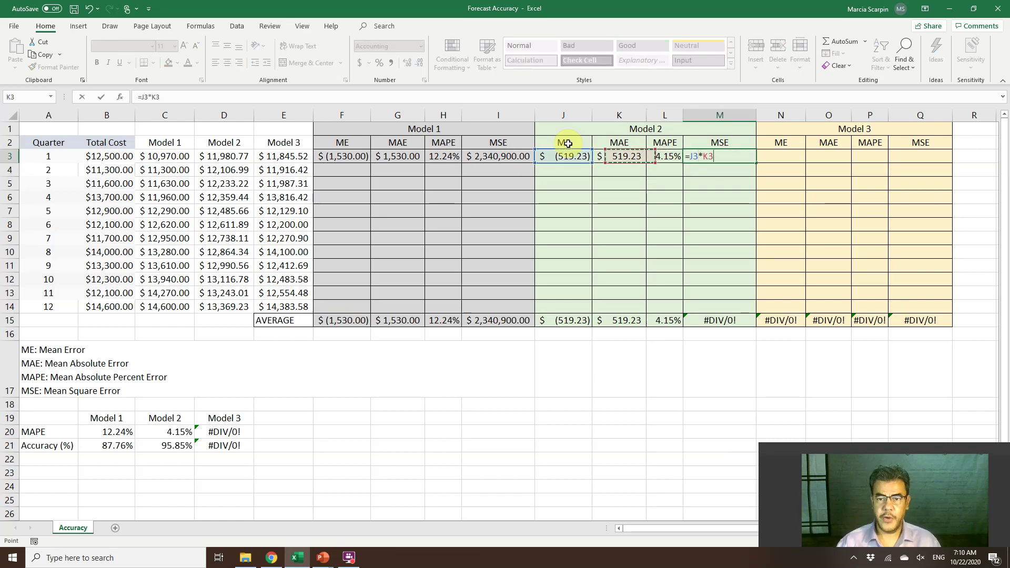
{"action": "key", "text": "Left"}
{"action": "key", "text": "ctrl+Return"}
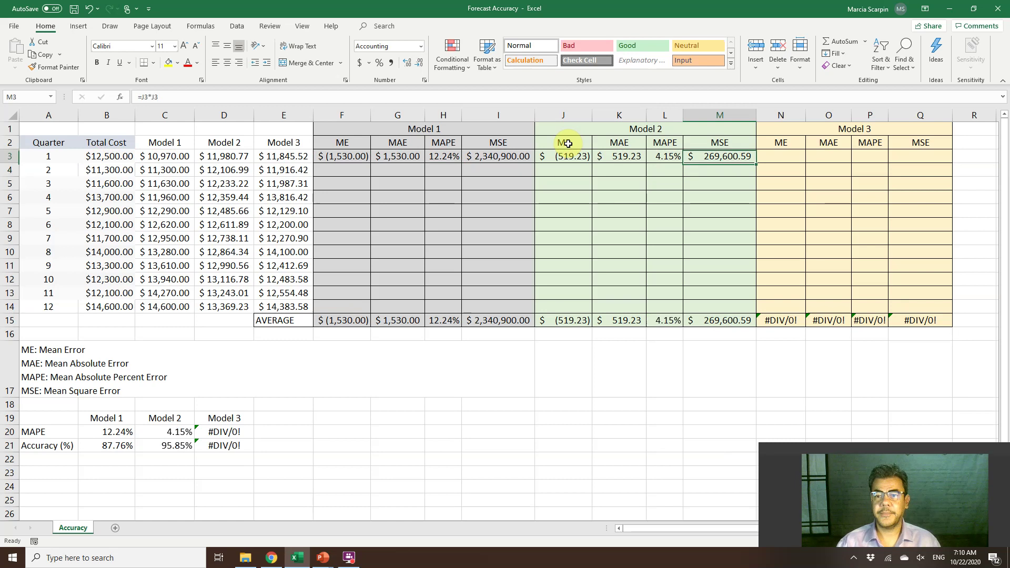
{"action": "key", "text": "Right"}
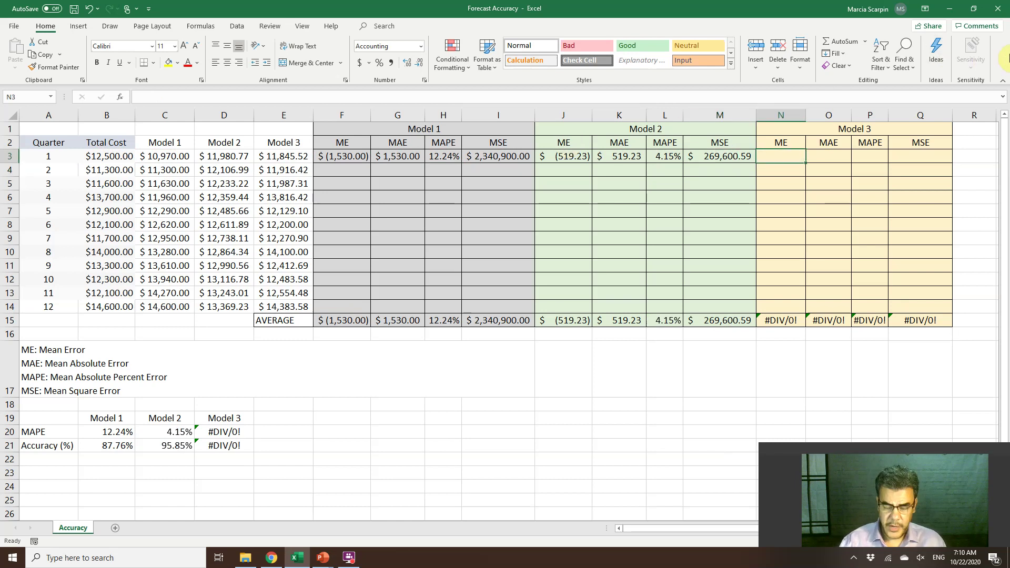
Enter Model 3's mean error +E3-B3 in N3, giving $(654.48).
{"action": "type", "text": "="}
{"action": "key", "text": "Left"}
{"action": "key", "text": "Left"}
{"action": "key", "text": "Left"}
{"action": "key", "text": "Left"}
{"action": "key", "text": "Left"}
{"action": "key", "text": "Left"}
{"action": "key", "text": "Left"}
{"action": "key", "text": "Left"}
{"action": "key", "text": "Left"}
{"action": "key", "text": "Left"}
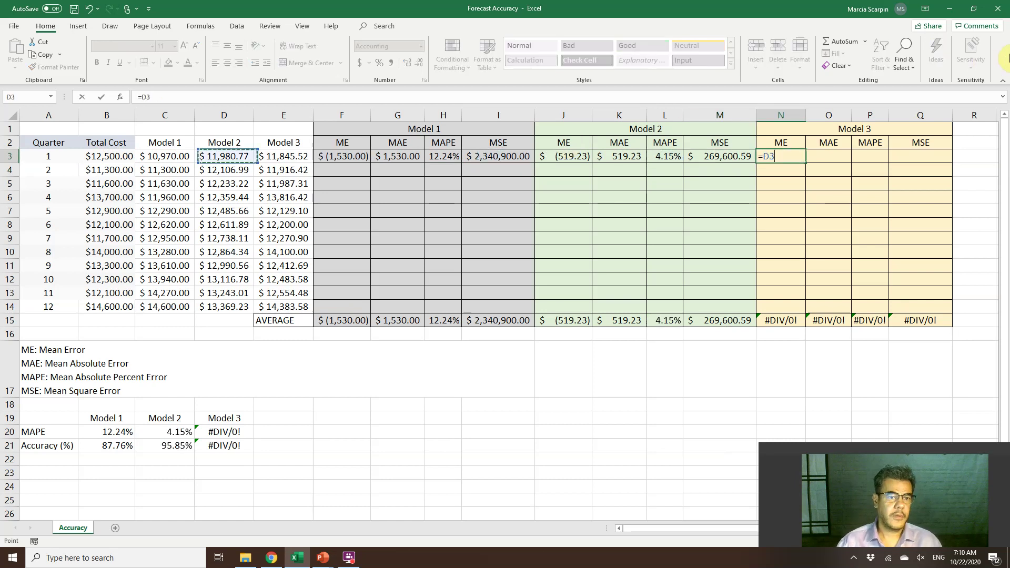
{"action": "key", "text": "Left"}
{"action": "type", "text": "-"}
{"action": "key", "text": "Left"}
{"action": "key", "text": "Left"}
{"action": "key", "text": "Left"}
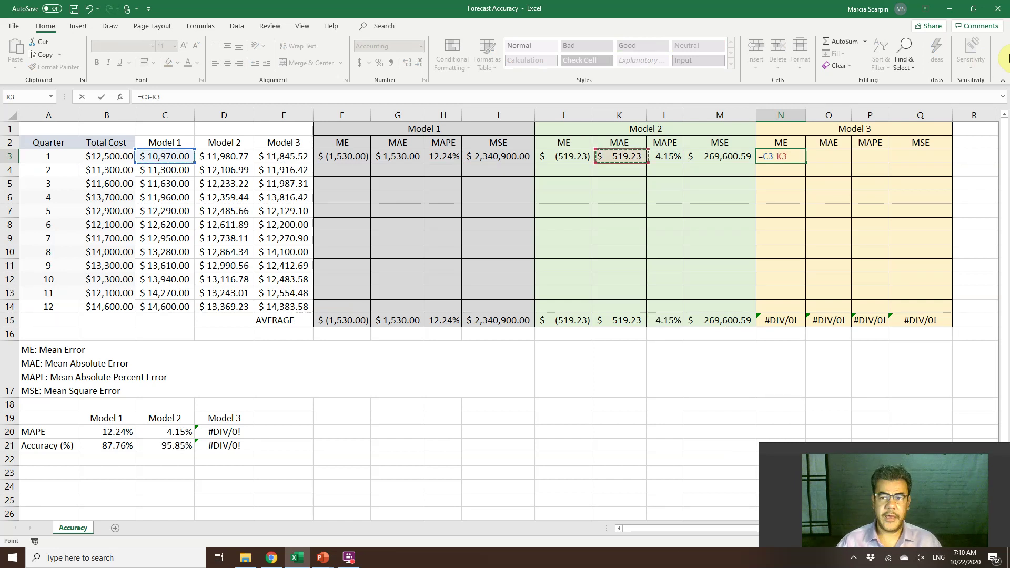
{"action": "key", "text": "Left"}
{"action": "key", "text": "Left"}
{"action": "key", "text": "Left"}
{"action": "key", "text": "Left"}
{"action": "key", "text": "Left"}
{"action": "key", "text": "Left"}
{"action": "key", "text": "Left"}
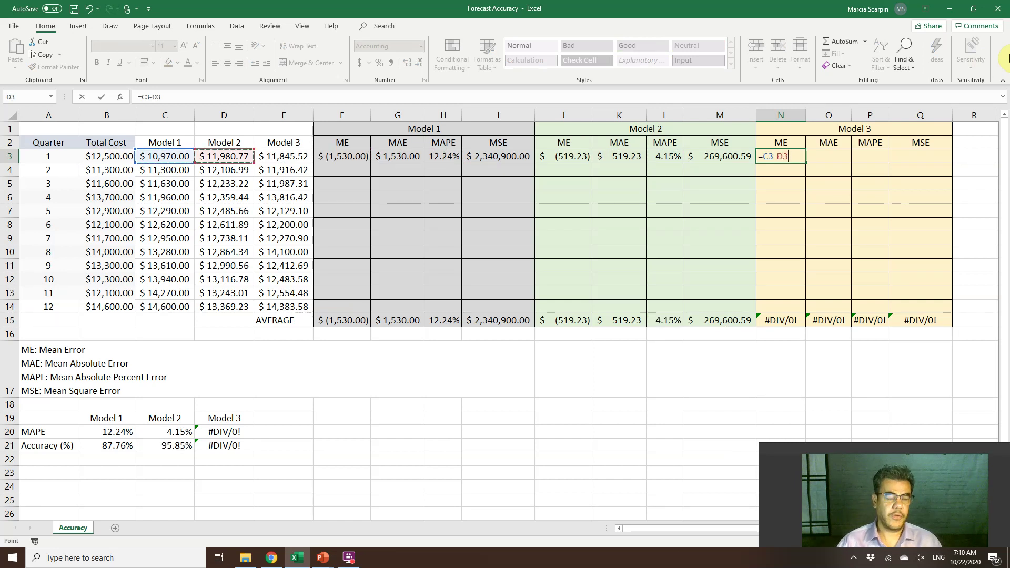
{"action": "key", "text": "Escape"}
{"action": "type", "text": "+"}
{"action": "key", "text": "Left"}
{"action": "key", "text": "Left"}
{"action": "key", "text": "Left"}
{"action": "key", "text": "Left"}
{"action": "key", "text": "Left"}
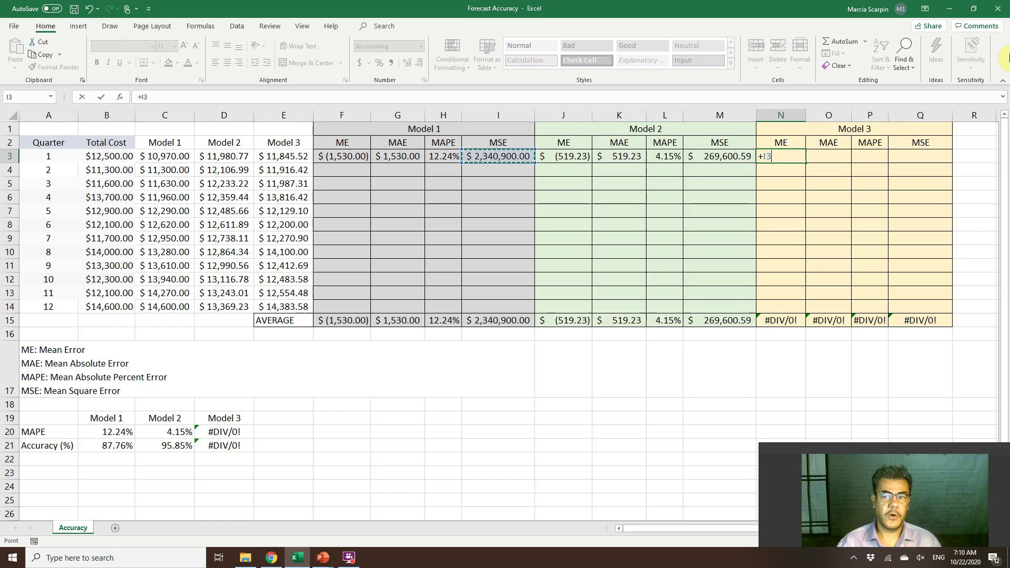
{"action": "key", "text": "Left"}
{"action": "key", "text": "Left"}
{"action": "key", "text": "Left"}
{"action": "key", "text": "Left"}
{"action": "key", "text": "Left"}
{"action": "key", "text": "Right"}
{"action": "type", "text": "-"}
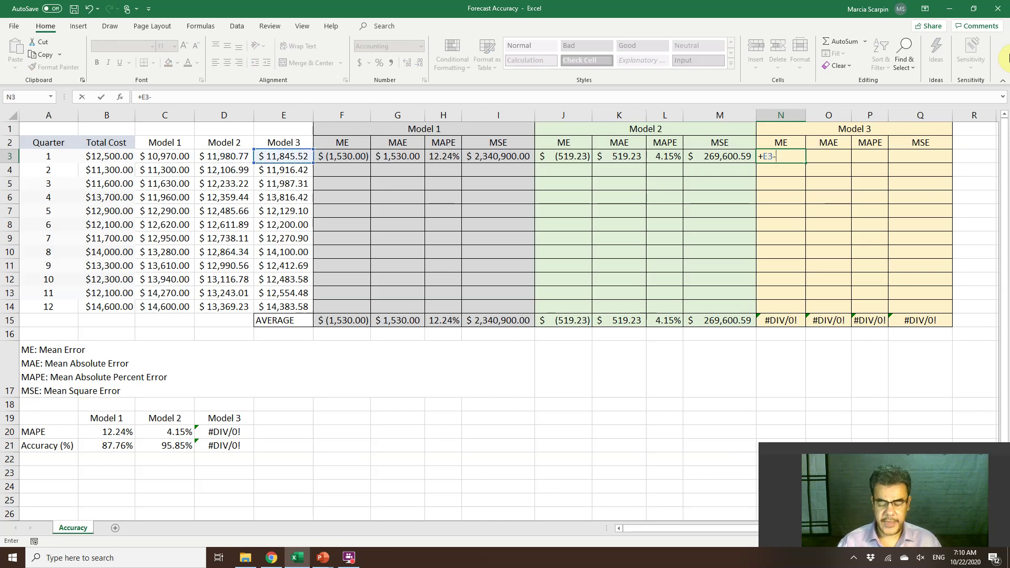
{"action": "key", "text": "Left"}
{"action": "key", "text": "Left"}
{"action": "key", "text": "Left"}
{"action": "key", "text": "Left"}
{"action": "key", "text": "Left"}
{"action": "key", "text": "Left"}
{"action": "key", "text": "Left"}
{"action": "key", "text": "Left"}
{"action": "key", "text": "Left"}
{"action": "key", "text": "Left"}
{"action": "key", "text": "Left"}
{"action": "key", "text": "Left"}
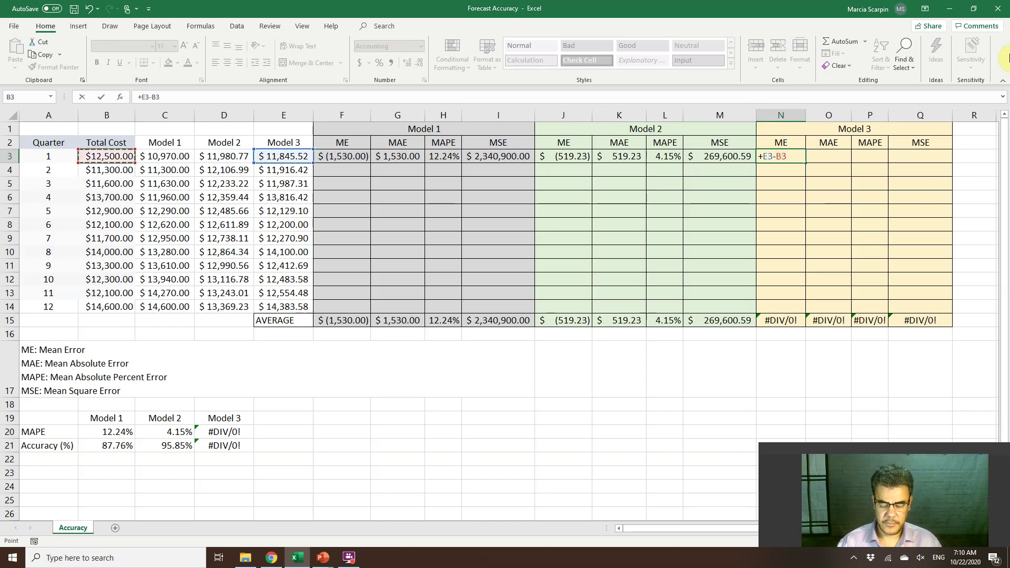
{"action": "key", "text": "Tab"}
Enter Model 3's =ABS(N3) in O3 and =O3/B3 in P3, giving $654.48 and 5.24%.
{"action": "type", "text": "=a"}
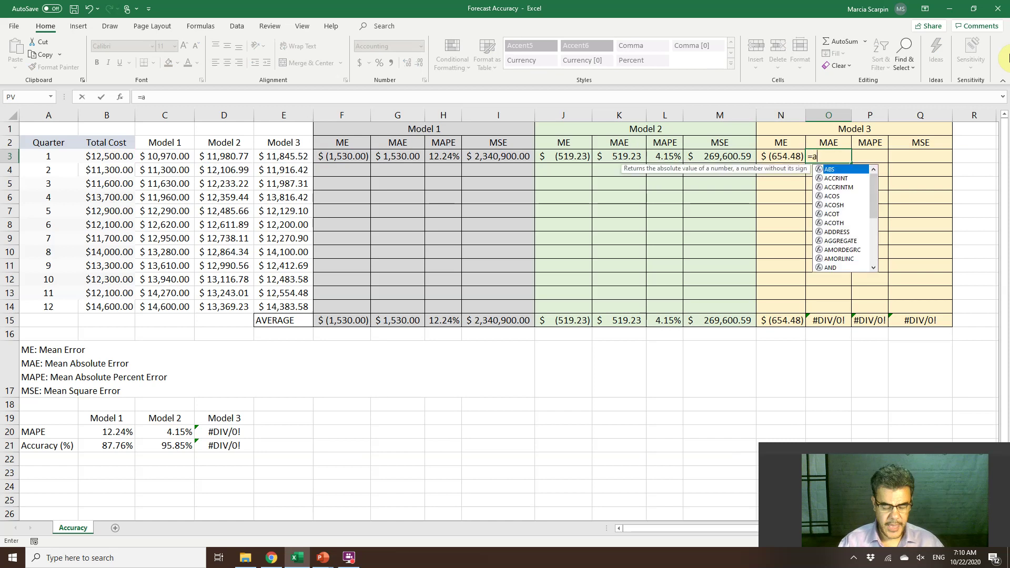
{"action": "type", "text": "bs("}
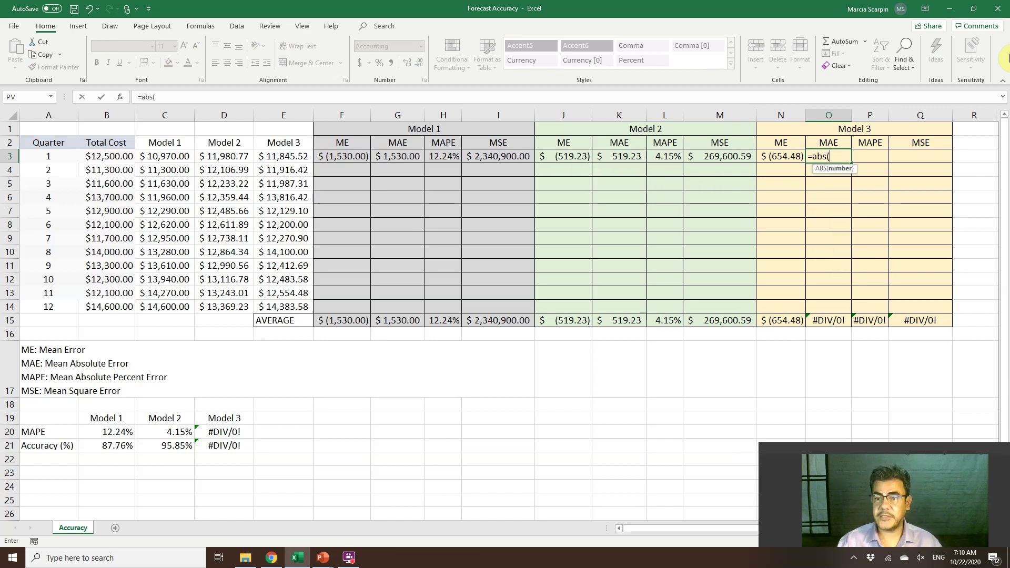
{"action": "key", "text": "Left"}
{"action": "key", "text": "Tab"}
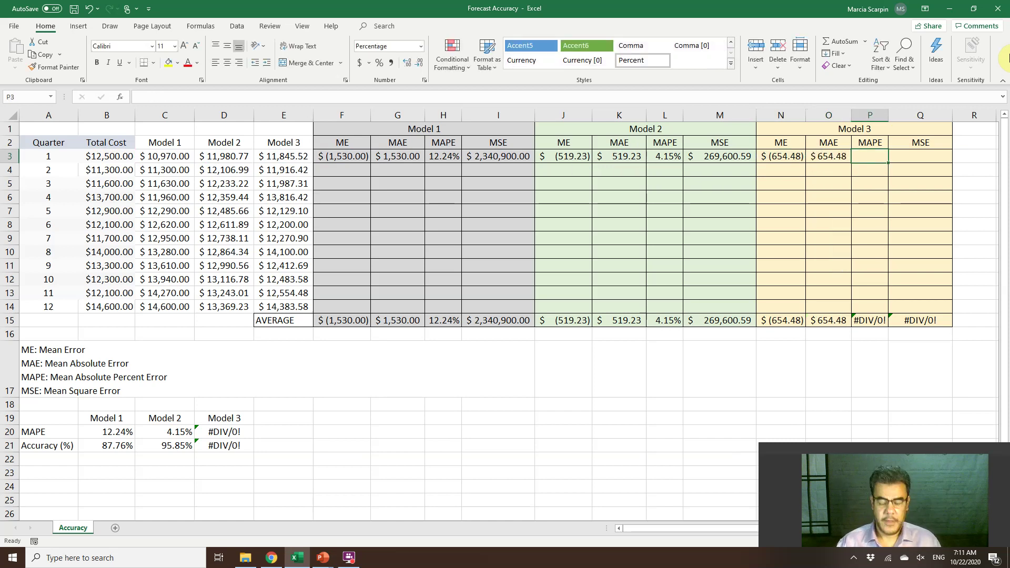
{"action": "type", "text": "="}
{"action": "key", "text": "Left"}
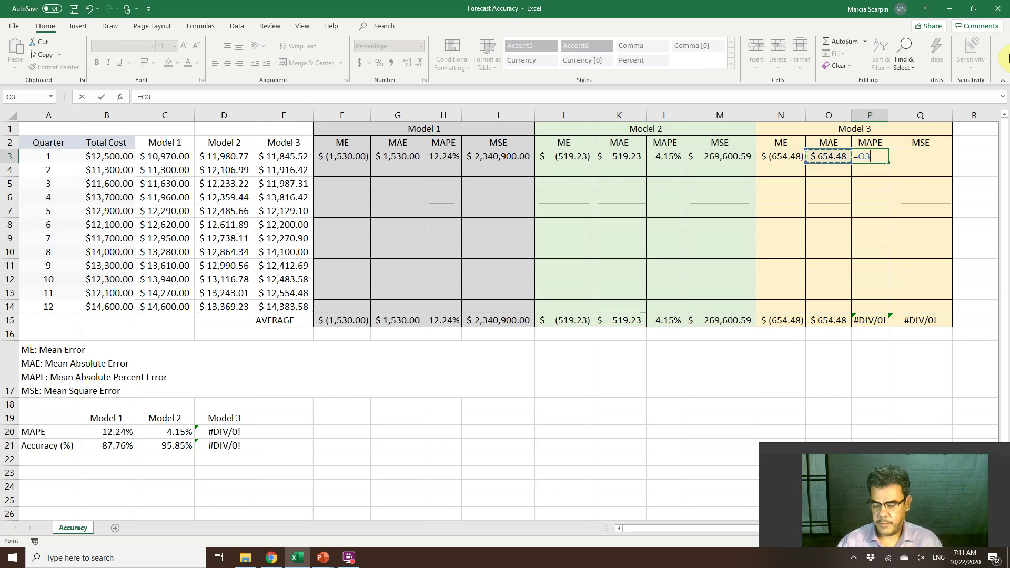
{"action": "type", "text": "/"}
{"action": "key", "text": "Left"}
{"action": "key", "text": "Left"}
{"action": "key", "text": "Left"}
{"action": "key", "text": "Left"}
{"action": "key", "text": "Left"}
{"action": "key", "text": "Left"}
{"action": "key", "text": "Left"}
{"action": "key", "text": "Left"}
{"action": "key", "text": "Left"}
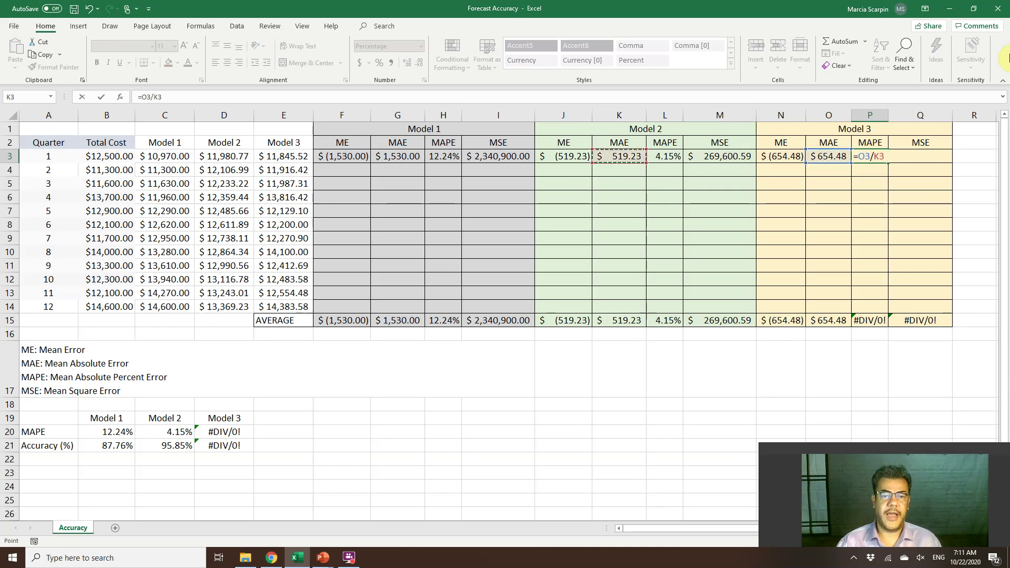
{"action": "key", "text": "Left"}
{"action": "key", "text": "Left"}
{"action": "key", "text": "Left"}
{"action": "key", "text": "Left"}
{"action": "key", "text": "Left"}
{"action": "key", "text": "ctrl+Return"}
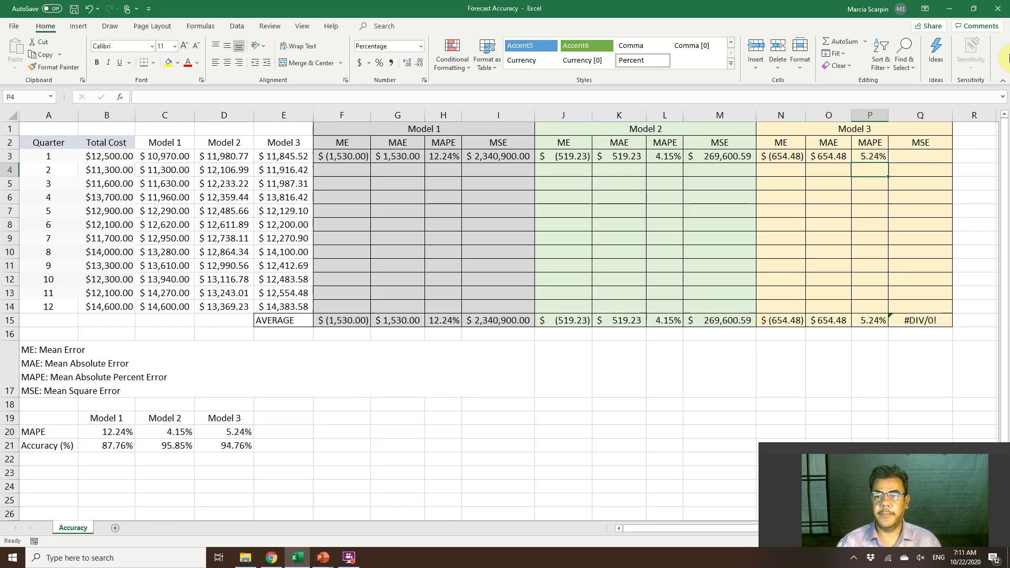
{"action": "key", "text": "Right"}
Enter Model 3's squared error +N3*N3 in Q3, giving $428,340.94.
{"action": "type", "text": "+"}
{"action": "key", "text": "Left"}
{"action": "key", "text": "Left"}
{"action": "key", "text": "Left"}
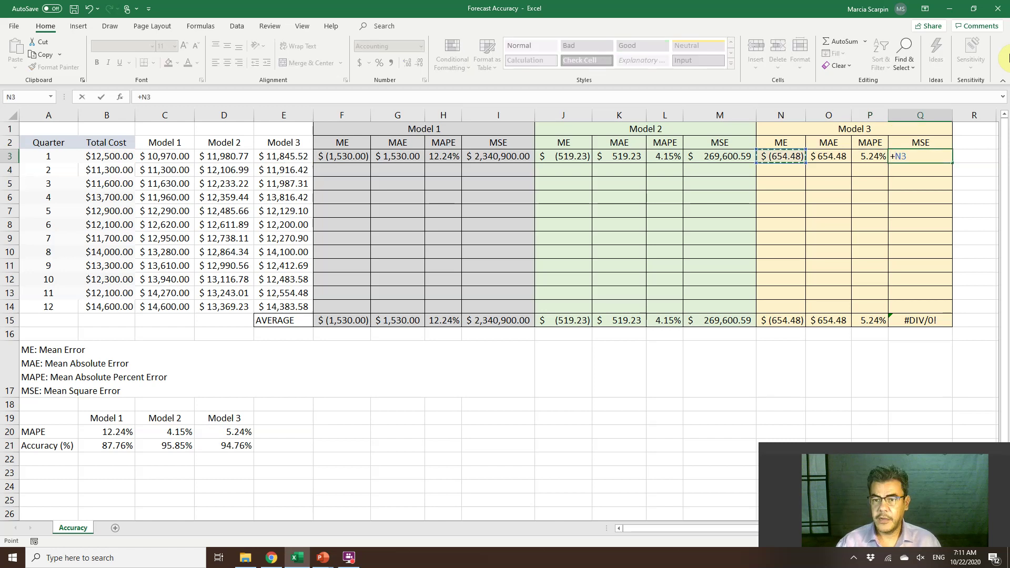
{"action": "type", "text": "*"}
{"action": "key", "text": "Left"}
{"action": "key", "text": "Left"}
{"action": "key", "text": "Left"}
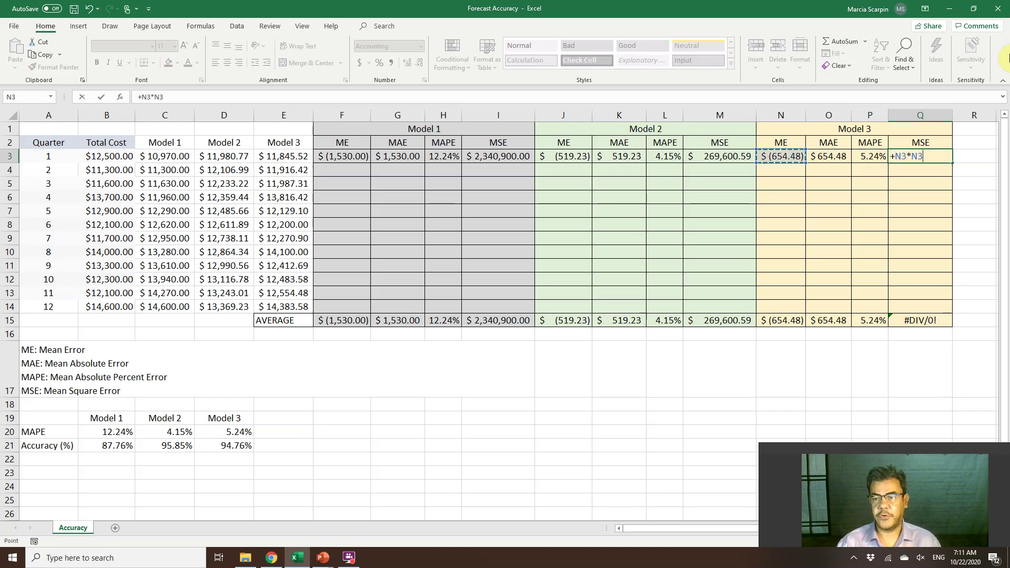
{"action": "key", "text": "ctrl+Return"}
{"action": "key", "text": "Left"}
{"action": "key", "text": "Left"}
{"action": "key", "text": "Left"}
{"action": "key", "text": "Left"}
{"action": "key", "text": "Left"}
{"action": "key", "text": "Left"}
{"action": "key", "text": "Left"}
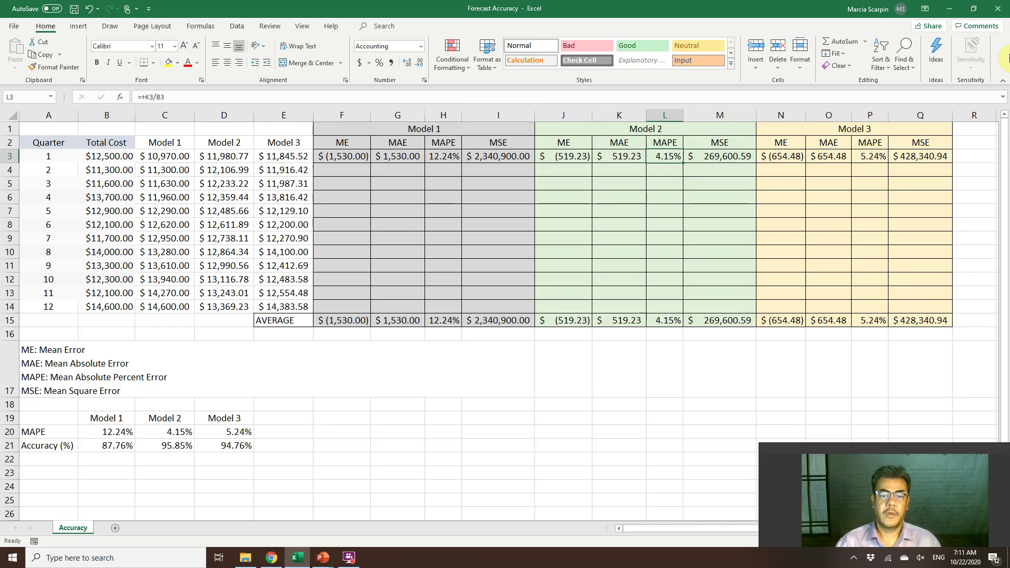
Clear the old row-15 averages in F15:Q15.
{"action": "key", "text": "Left"}
{"action": "key", "text": "Left"}
{"action": "key", "text": "Left"}
{"action": "key", "text": "Left"}
{"action": "key", "text": "shift+Right"}
{"action": "key", "text": "shift+Right"}
{"action": "key", "text": "shift+Right"}
{"action": "key", "text": "shift+Right"}
{"action": "key", "text": "shift+Right"}
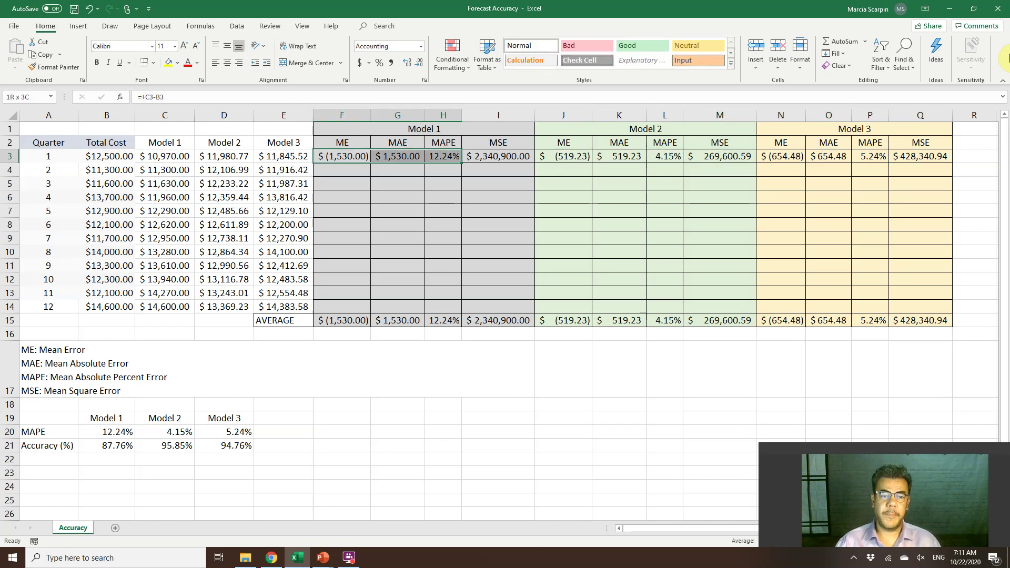
{"action": "key", "text": "shift+Right"}
{"action": "key", "text": "shift+Right"}
{"action": "key", "text": "shift+Right"}
{"action": "key", "text": "shift+Right"}
{"action": "key", "text": "Down"}
{"action": "key", "text": "Down"}
{"action": "key", "text": "Down"}
{"action": "key", "text": "Down"}
{"action": "key", "text": "Down"}
{"action": "key", "text": "Down"}
{"action": "key", "text": "Down"}
{"action": "key", "text": "Down"}
{"action": "key", "text": "Down"}
{"action": "key", "text": "Down"}
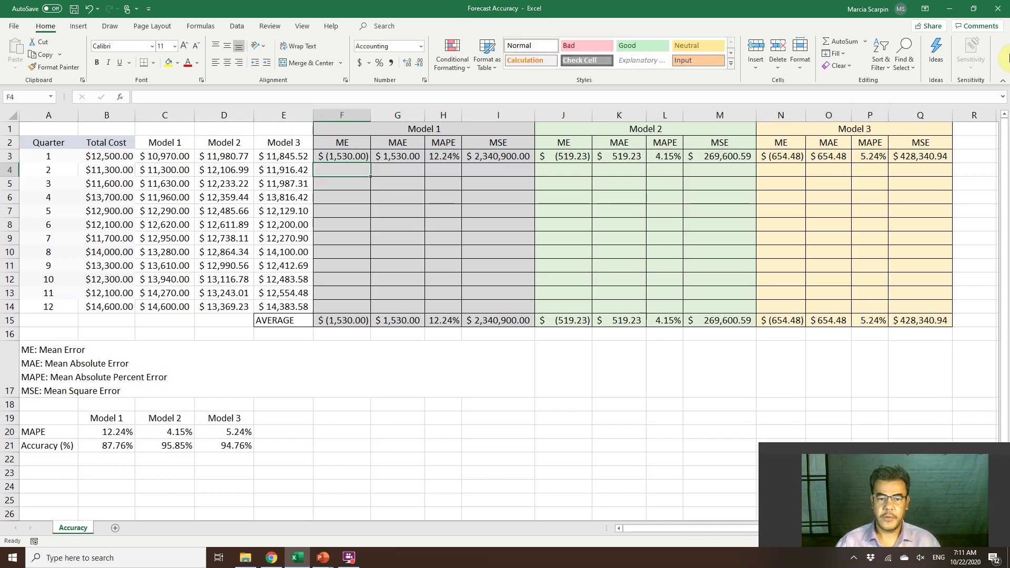
{"action": "key", "text": "Down"}
{"action": "key", "text": "Down"}
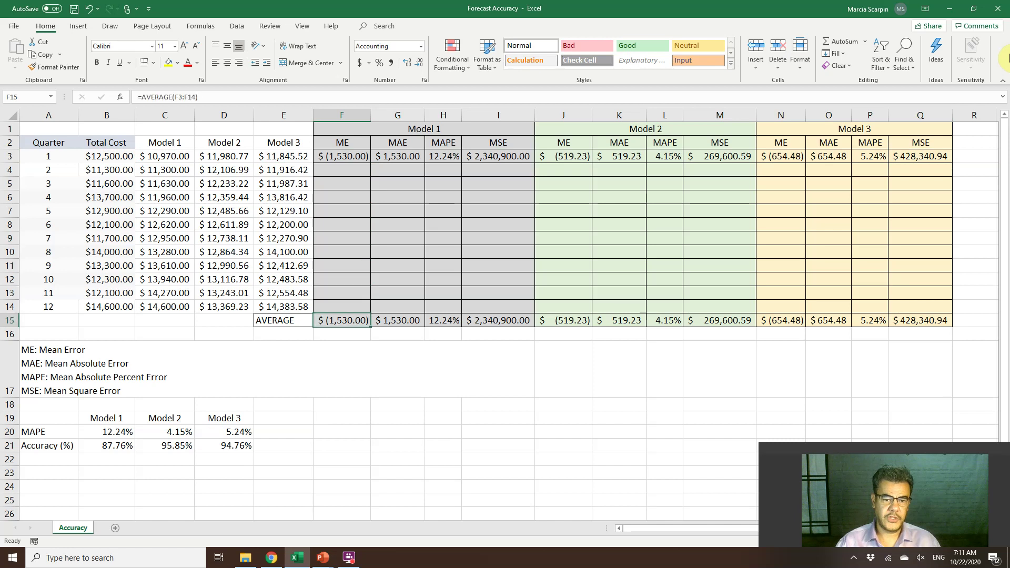
{"action": "key", "text": "shift+Right"}
{"action": "key", "text": "shift+Right"}
{"action": "key", "text": "shift+Right"}
{"action": "key", "text": "shift+Right"}
{"action": "key", "text": "shift+Right"}
{"action": "key", "text": "shift+Right"}
{"action": "key", "text": "shift+Right"}
{"action": "key", "text": "shift+Right"}
{"action": "key", "text": "shift+Right"}
{"action": "key", "text": "shift+Right"}
{"action": "key", "text": "shift+Right"}
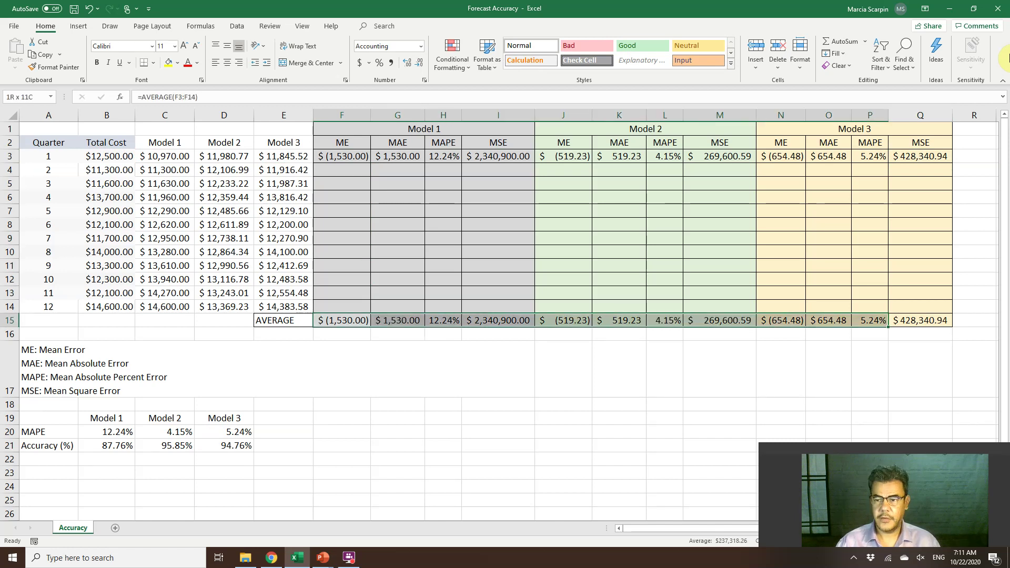
{"action": "key", "text": "Delete"}
Copy the row-3 formulas F3:Q3 down through row 14.
{"action": "key", "text": "Up"}
{"action": "key", "text": "Up"}
{"action": "key", "text": "Up"}
{"action": "key", "text": "Up"}
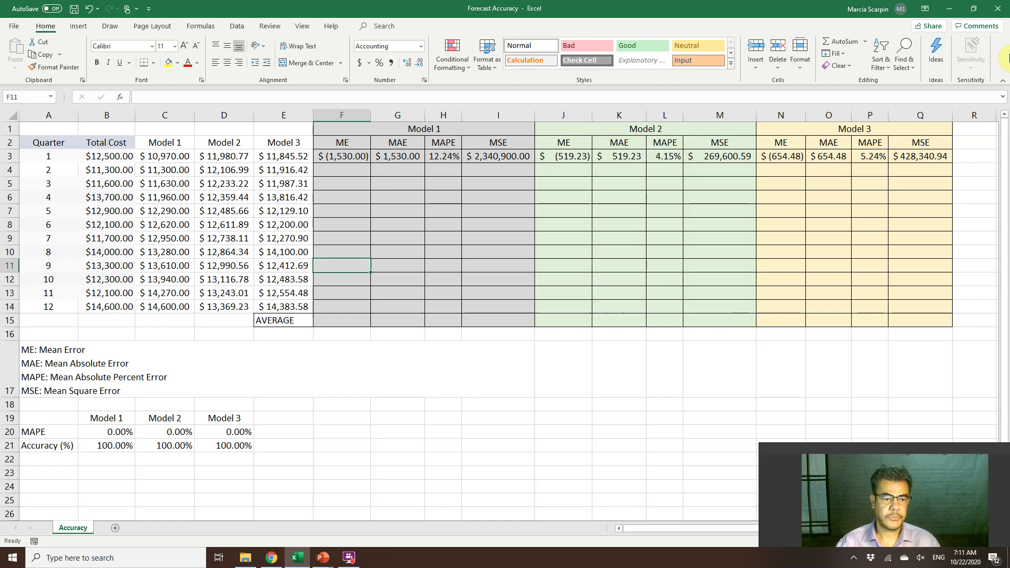
{"action": "key", "text": "Up"}
{"action": "key", "text": "Up"}
{"action": "key", "text": "Up"}
{"action": "key", "text": "Up"}
{"action": "key", "text": "Up"}
{"action": "key", "text": "Up"}
{"action": "key", "text": "Up"}
{"action": "key", "text": "Up"}
{"action": "key", "text": "shift+Right"}
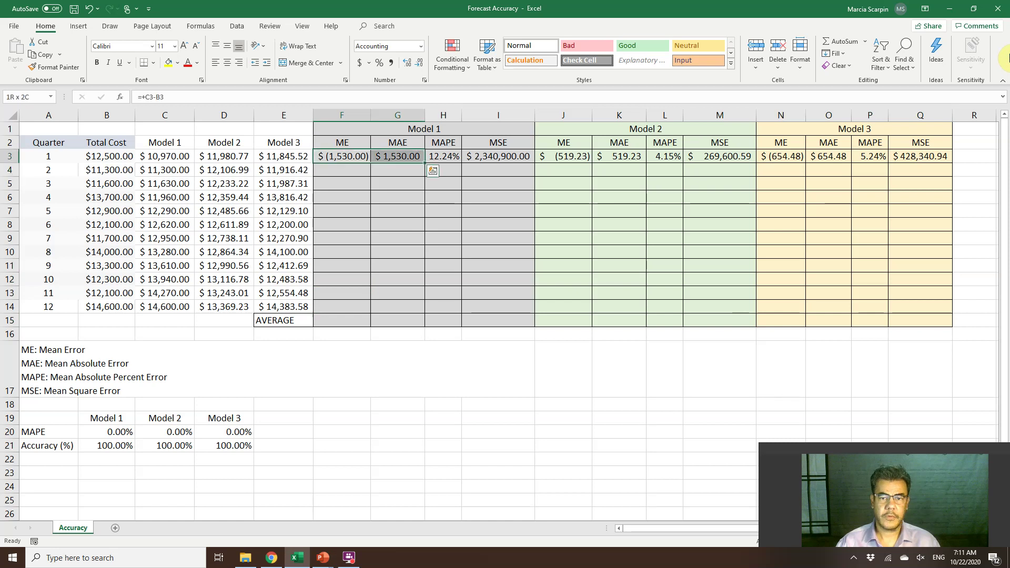
{"action": "key", "text": "shift+Right"}
{"action": "key", "text": "shift+Right"}
{"action": "key", "text": "shift+Right"}
{"action": "key", "text": "shift+Right"}
{"action": "key", "text": "shift+Right"}
{"action": "key", "text": "shift+Right"}
{"action": "key", "text": "shift+Right"}
{"action": "key", "text": "shift+Right"}
{"action": "key", "text": "shift+Right"}
{"action": "key", "text": "shift+Right"}
{"action": "key", "text": "ctrl+c"}
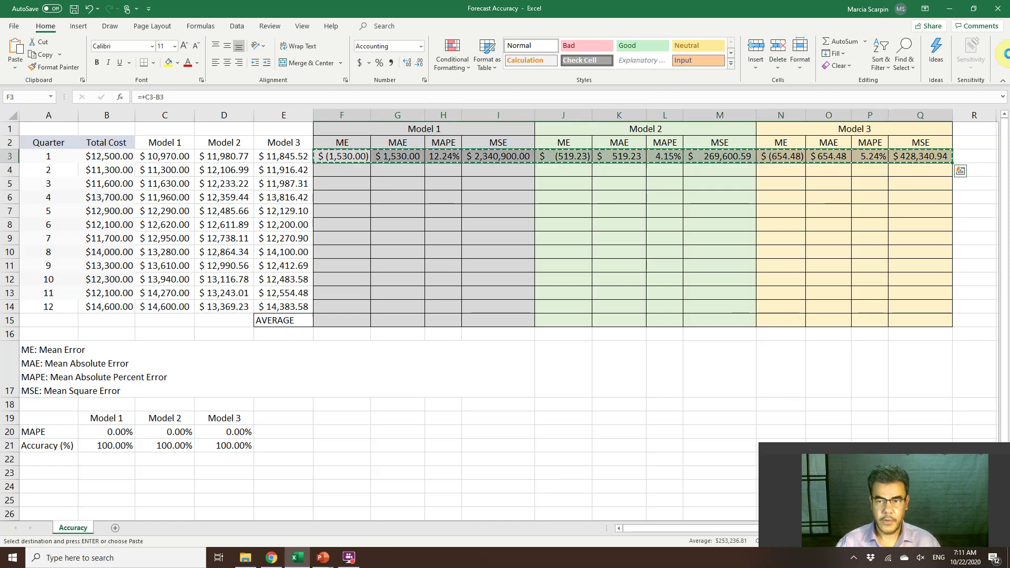
{"action": "key", "text": "shift+Down"}
{"action": "key", "text": "shift+Down"}
{"action": "key", "text": "shift+Down"}
{"action": "key", "text": "shift+Down"}
{"action": "key", "text": "shift+Down"}
{"action": "key", "text": "shift+Down"}
{"action": "key", "text": "shift+Down"}
{"action": "key", "text": "shift+Down"}
{"action": "key", "text": "shift+Down"}
{"action": "key", "text": "shift+Down"}
{"action": "key", "text": "shift+Down"}
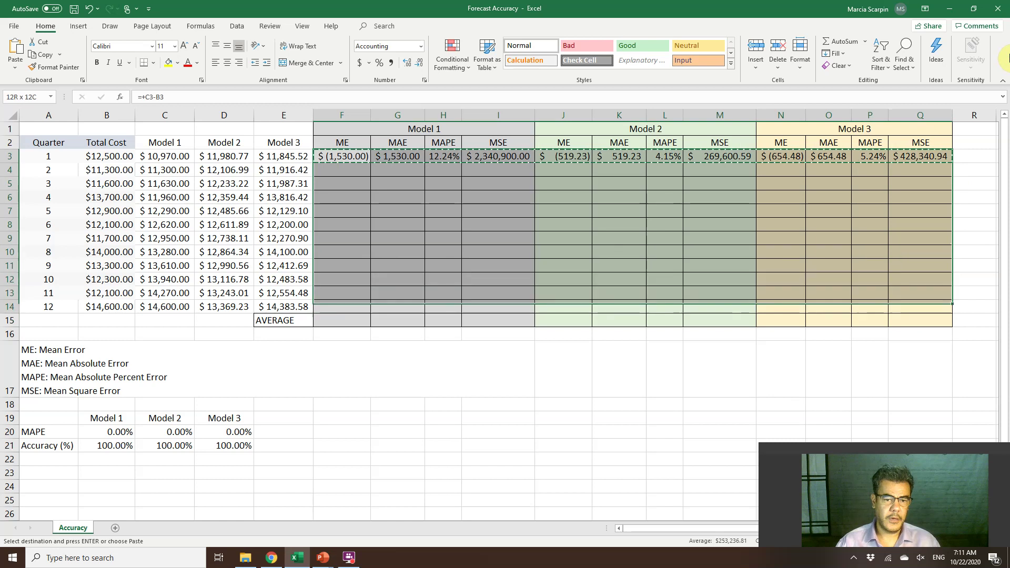
{"action": "key", "text": "Return"}
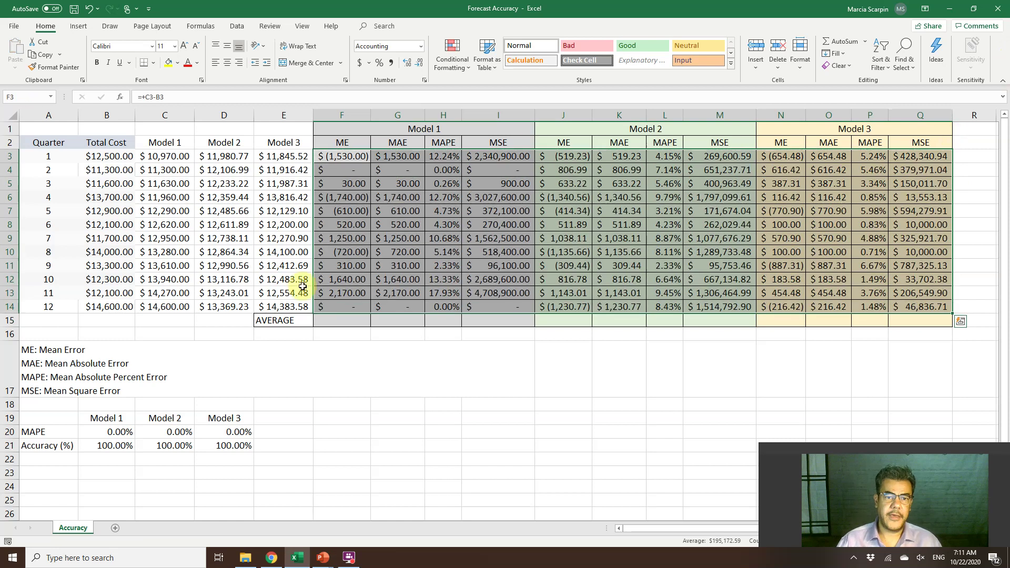
Enter =AVERAGE(F3:F14) in F15, giving an ME average of $110.00.
{"action": "left_click", "coordinate": [350, 322]}
{"action": "type", "text": "=averag"}
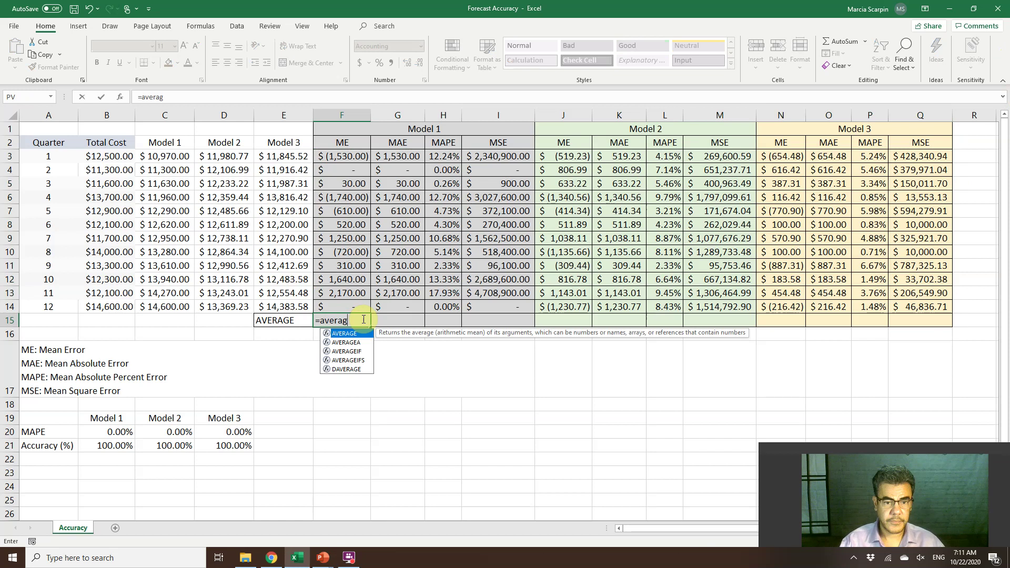
{"action": "type", "text": "e("}
{"action": "key", "text": "Up"}
{"action": "key", "text": "shift+Up"}
{"action": "key", "text": "shift+Up"}
{"action": "key", "text": "shift+Up"}
{"action": "key", "text": "shift+Up"}
{"action": "key", "text": "shift+Up"}
{"action": "key", "text": "shift+Up"}
{"action": "key", "text": "shift+Up"}
{"action": "key", "text": "shift+Up"}
{"action": "key", "text": "shift+Up"}
{"action": "key", "text": "shift+Up"}
{"action": "key", "text": "shift+Up"}
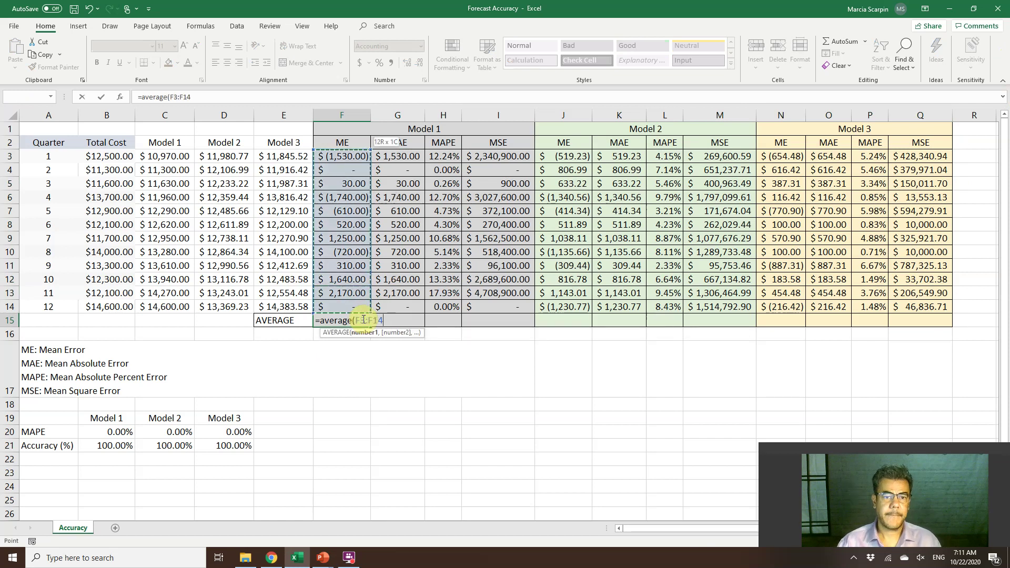
{"action": "key", "text": "Return"}
Copy the F15 average formula across G15:Q15.
{"action": "left_click", "coordinate": [363, 319]}
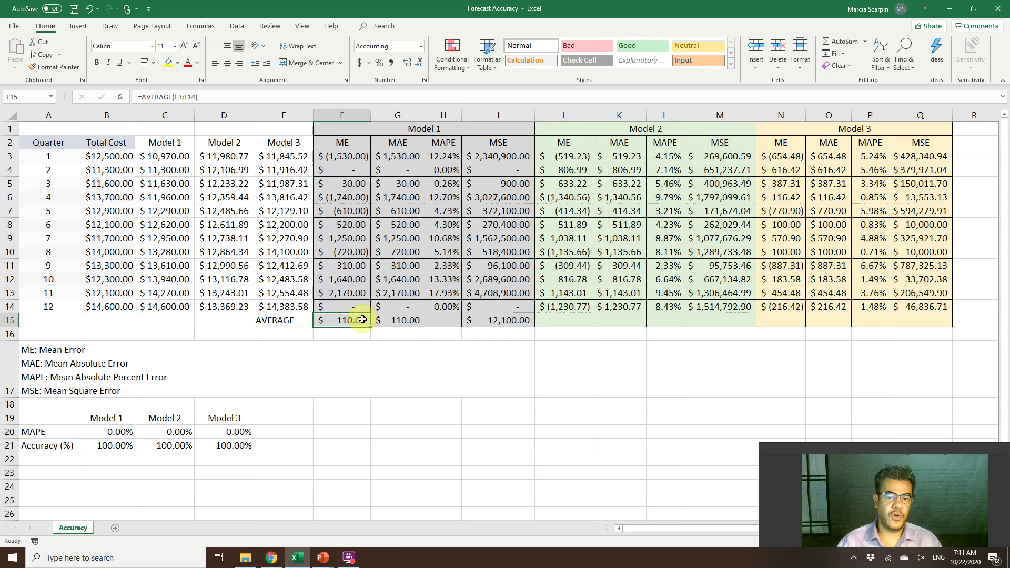
{"action": "key", "text": "ctrl+c"}
{"action": "key", "text": "shift+Right"}
{"action": "key", "text": "shift+Right"}
{"action": "key", "text": "shift+Right"}
{"action": "key", "text": "shift+Right"}
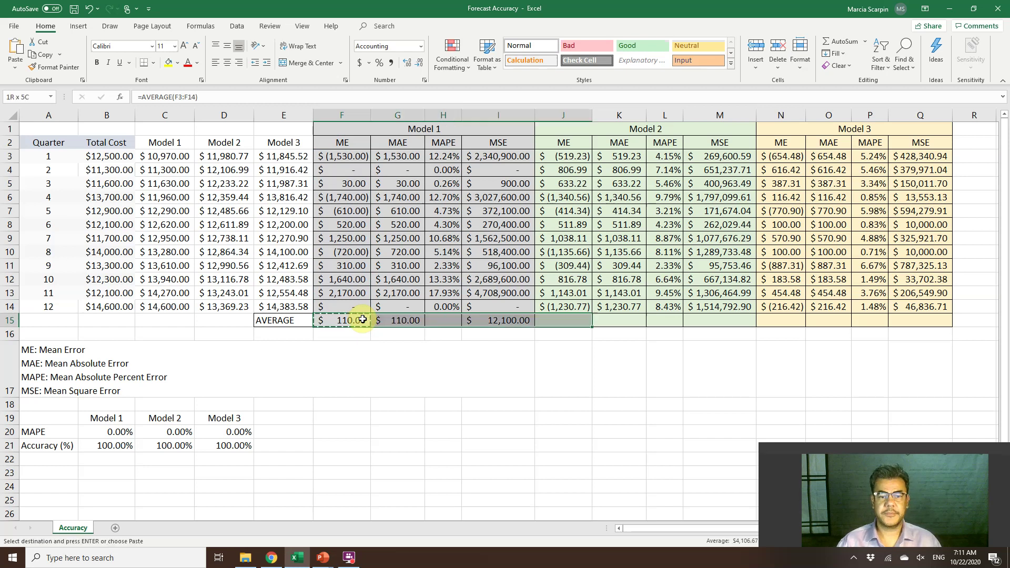
{"action": "key", "text": "shift+Right"}
{"action": "key", "text": "shift+Right"}
{"action": "key", "text": "shift+Right"}
{"action": "key", "text": "shift+Right"}
{"action": "key", "text": "shift+Right"}
{"action": "key", "text": "shift+Right"}
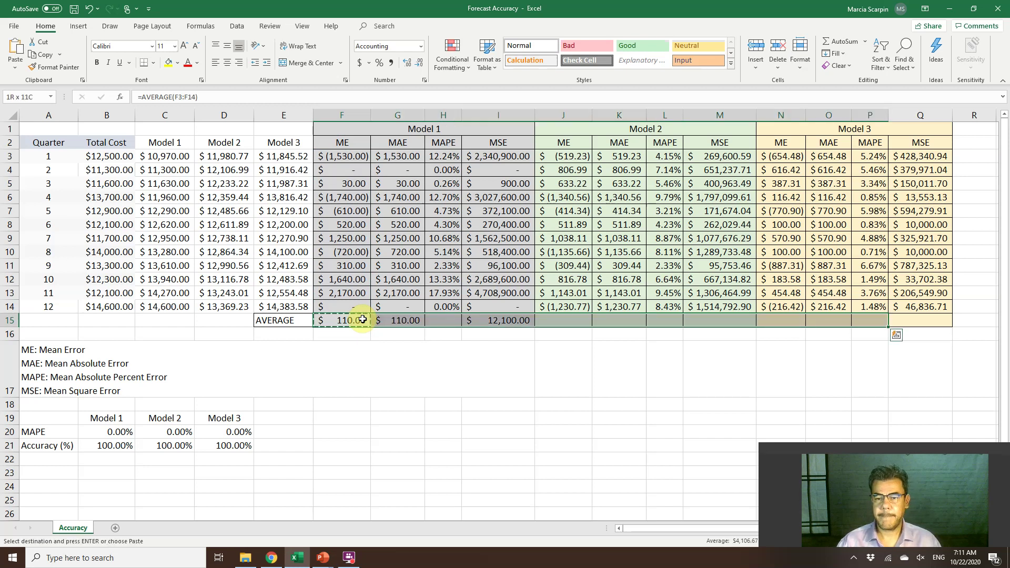
{"action": "key", "text": "shift+Right"}
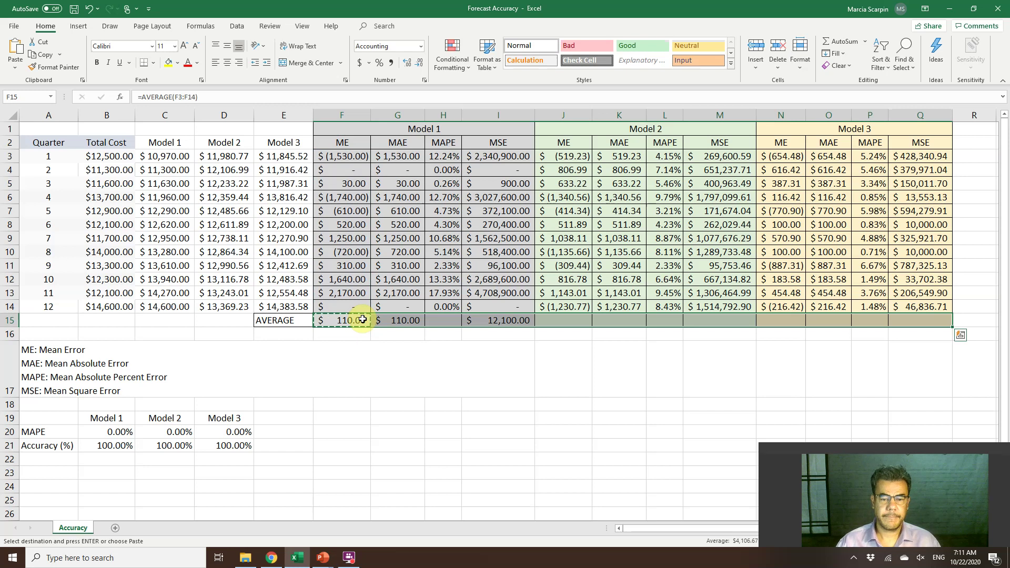
{"action": "key", "text": "Return"}
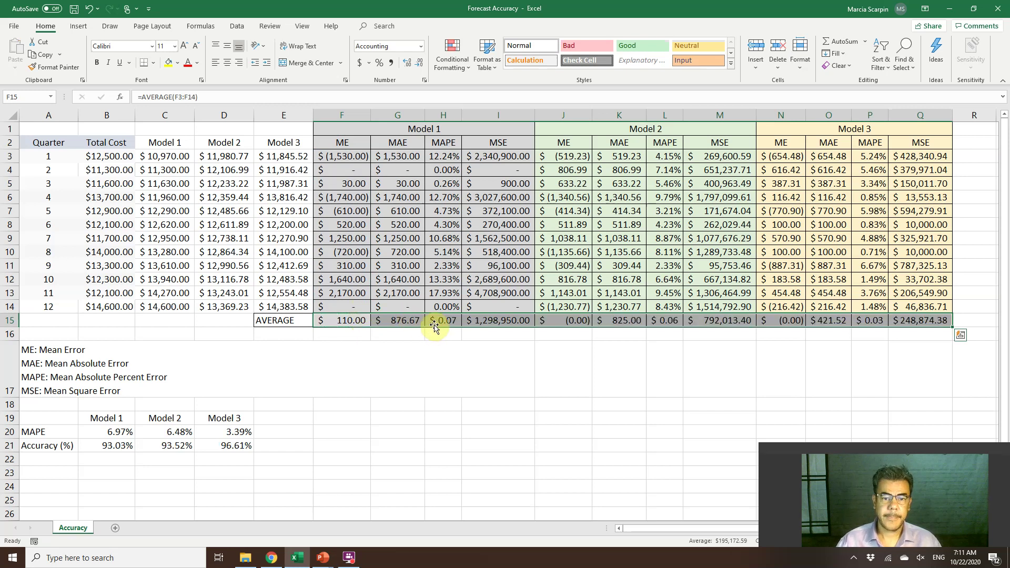
Format-paint percentage format onto MAPE averages H15, L15 and P15 (6.97%, 6.48%, 3.39%).
{"action": "left_click", "coordinate": [441, 307]}
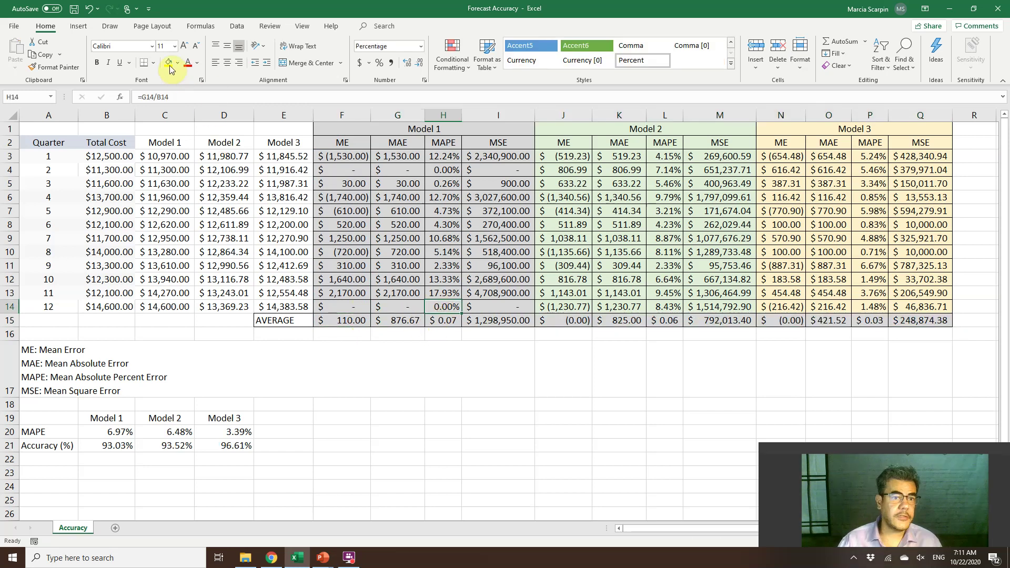
{"action": "left_click", "coordinate": [58, 67]}
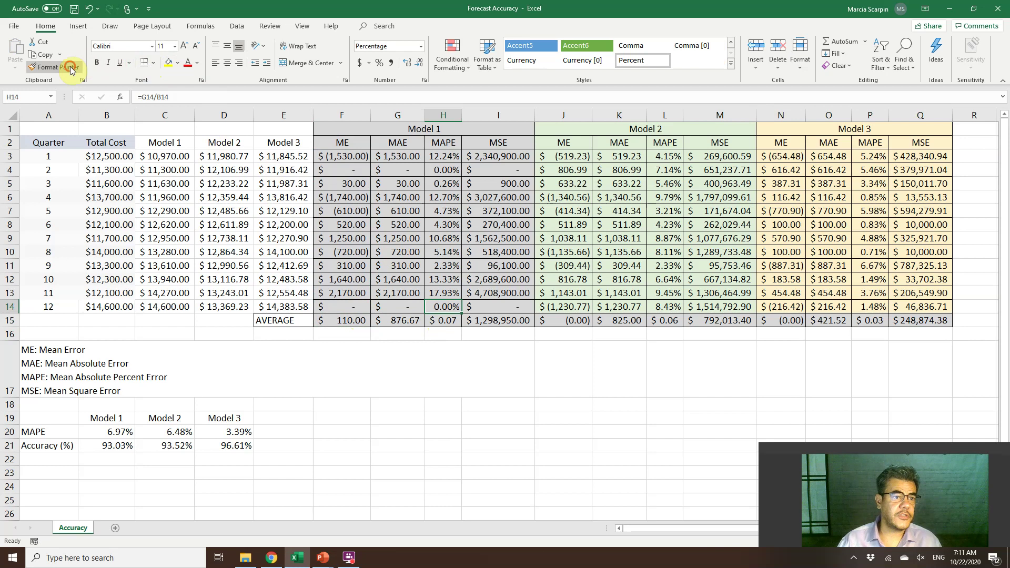
{"action": "left_click", "coordinate": [444, 321]}
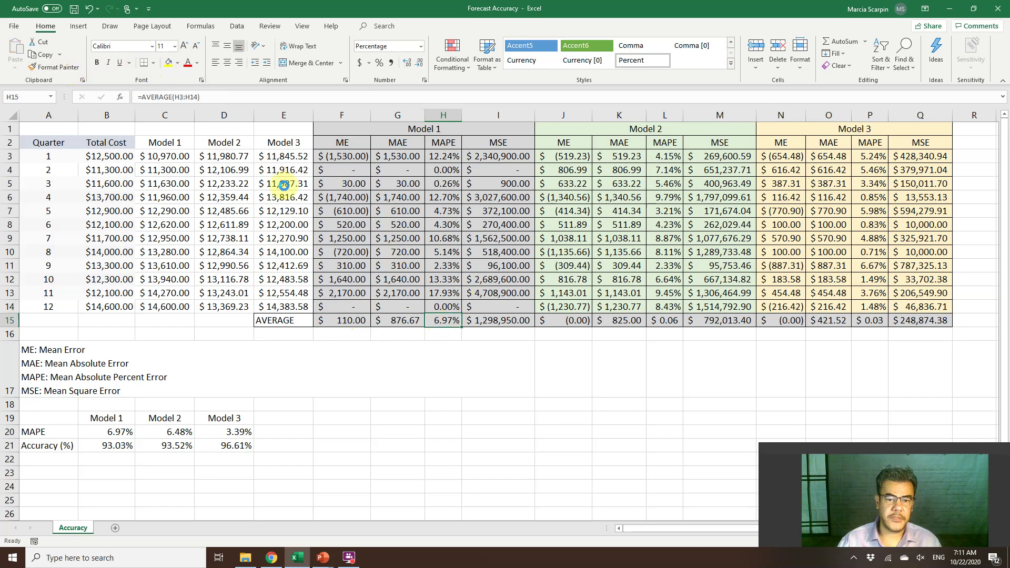
{"action": "left_click", "coordinate": [663, 306]}
{"action": "left_click", "coordinate": [58, 67]}
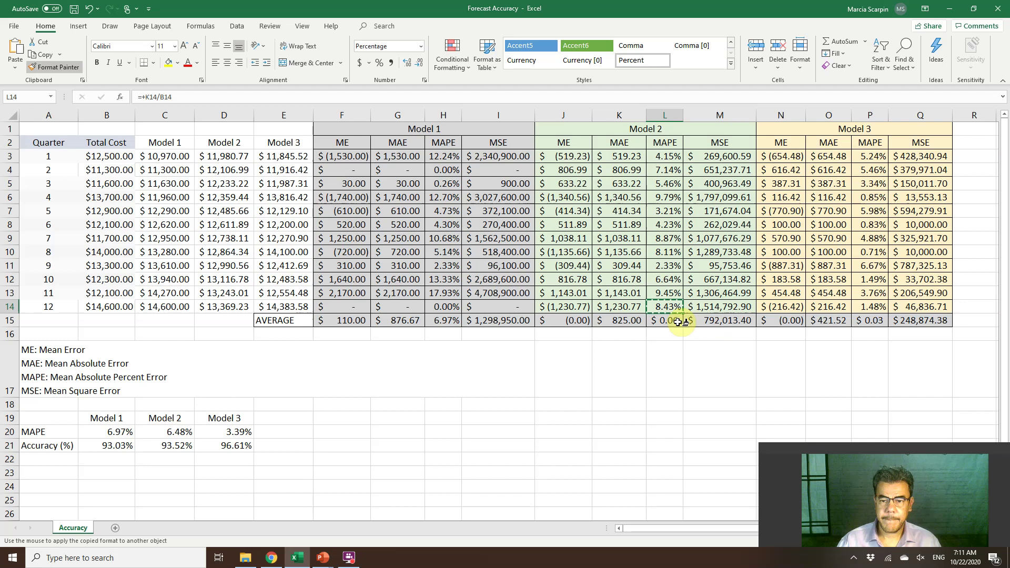
{"action": "left_click", "coordinate": [678, 321]}
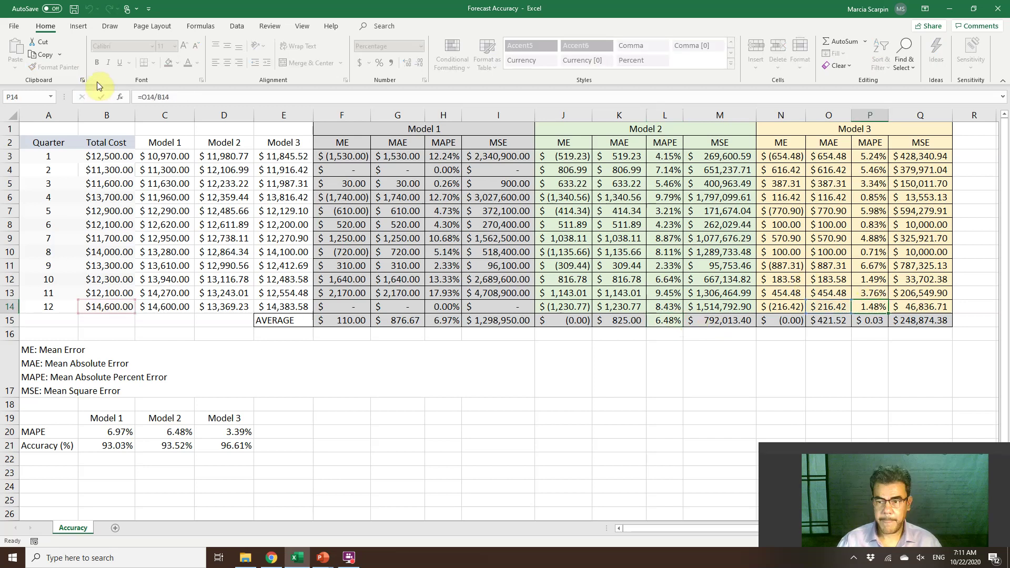
{"action": "key", "text": "Escape"}
{"action": "left_click", "coordinate": [51, 68]}
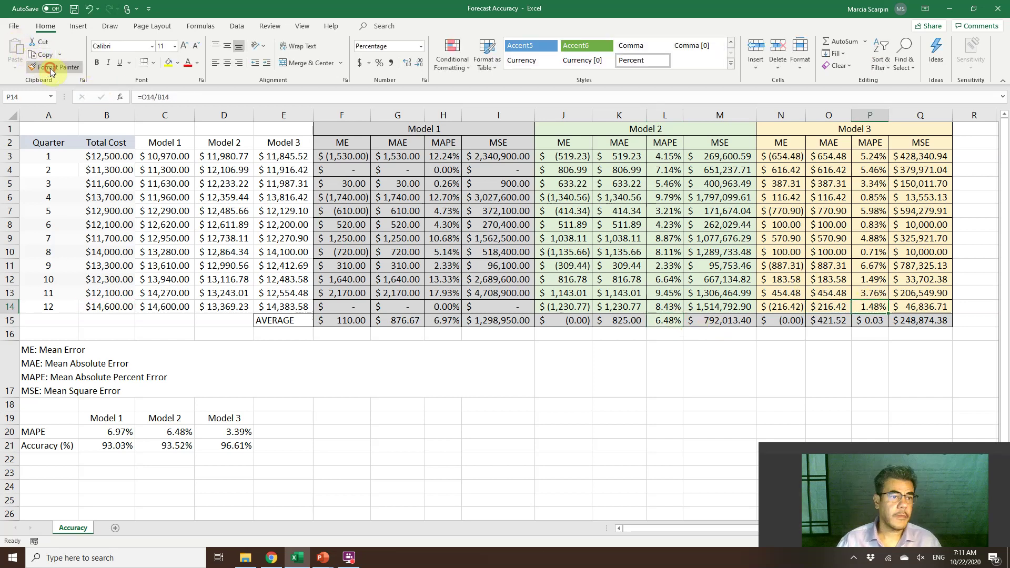
{"action": "left_click", "coordinate": [870, 320]}
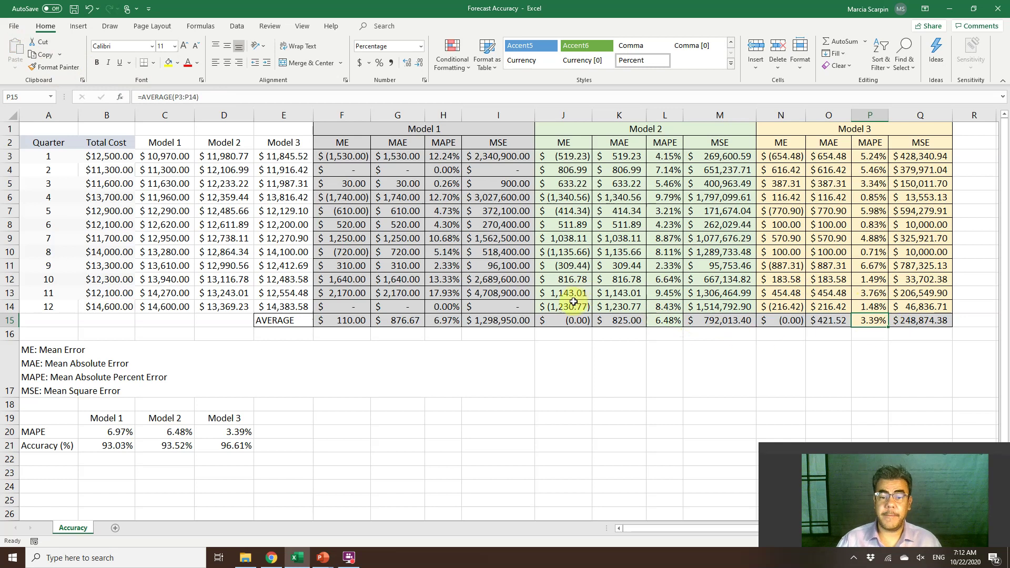
Format-paint the J14:Q14 quarter-12 formatting onto the J15:Q15 averages.
{"action": "left_click_drag", "start_coordinate": [569, 305], "coordinate": [905, 302]}
{"action": "left_click", "coordinate": [58, 67]}
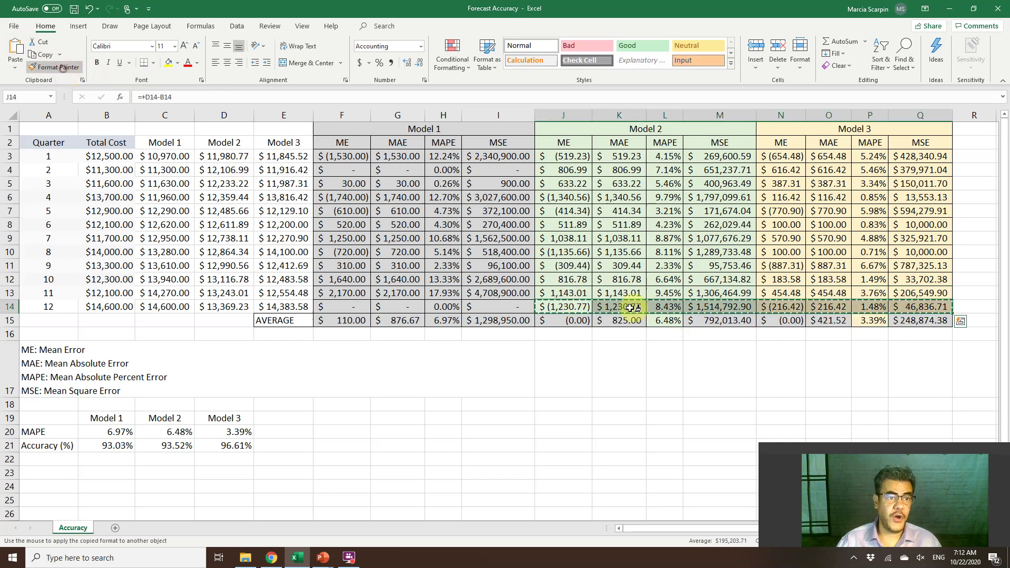
{"action": "left_click", "coordinate": [578, 322]}
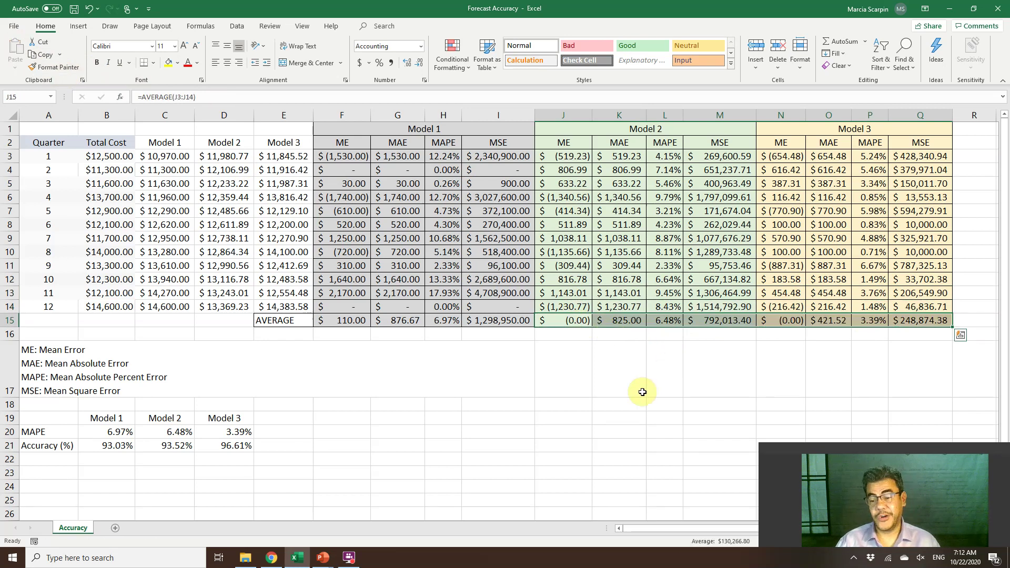
{"action": "left_click", "coordinate": [571, 145]}
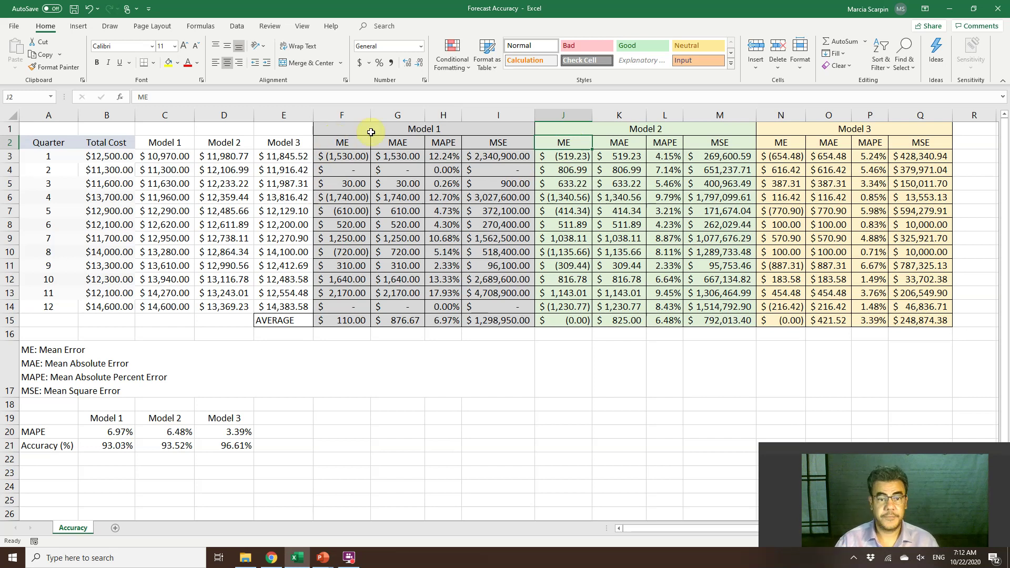
{"action": "left_click", "coordinate": [500, 142]}
{"action": "left_click_drag", "start_coordinate": [486, 217], "coordinate": [489, 320]}
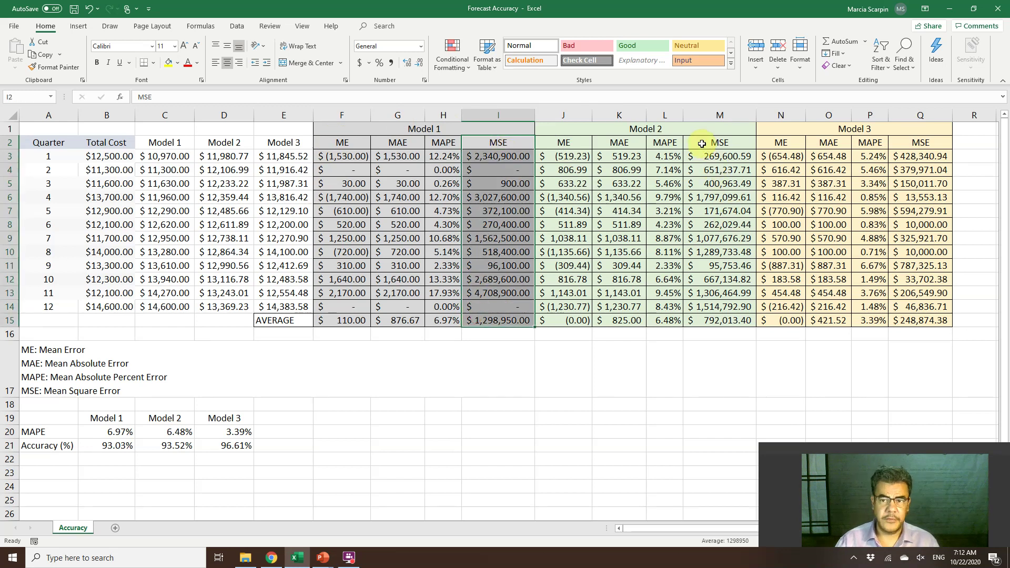
{"action": "left_click_drag", "start_coordinate": [703, 141], "coordinate": [692, 324]}
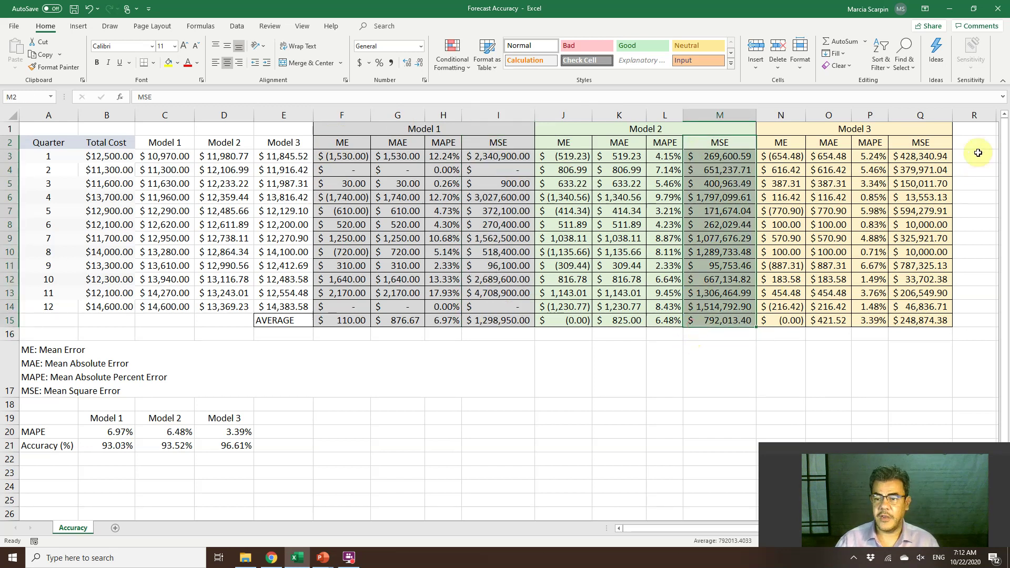
{"action": "left_click_drag", "start_coordinate": [922, 142], "coordinate": [919, 320]}
{"action": "left_click", "coordinate": [918, 321]}
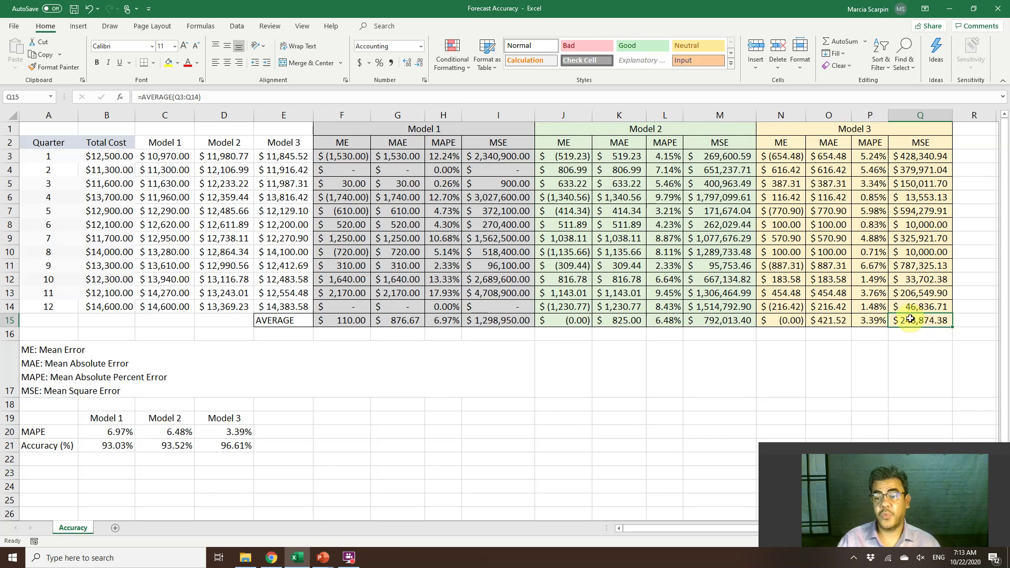
{"action": "left_click", "coordinate": [101, 309]}
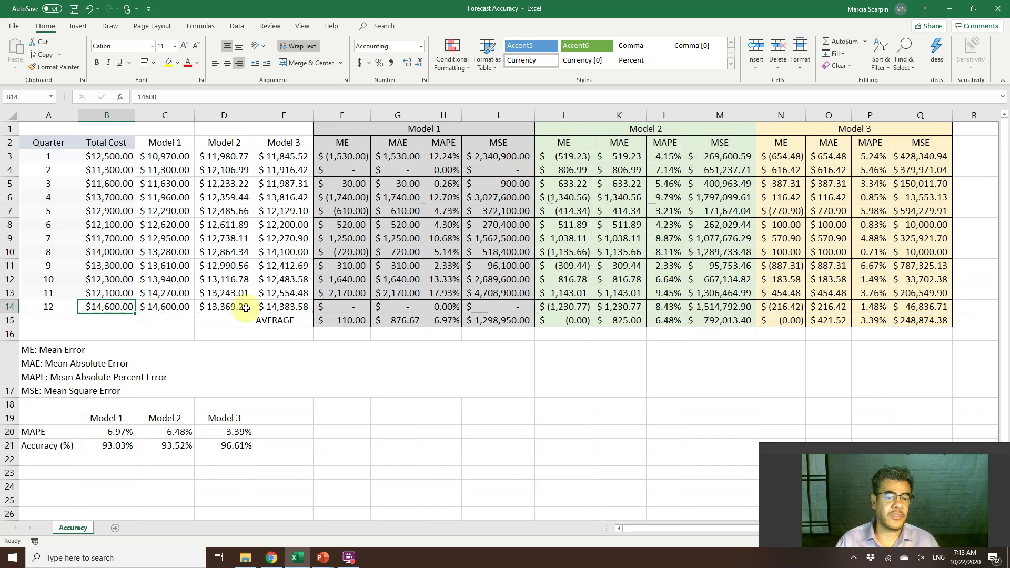
{"action": "left_click", "coordinate": [920, 322]}
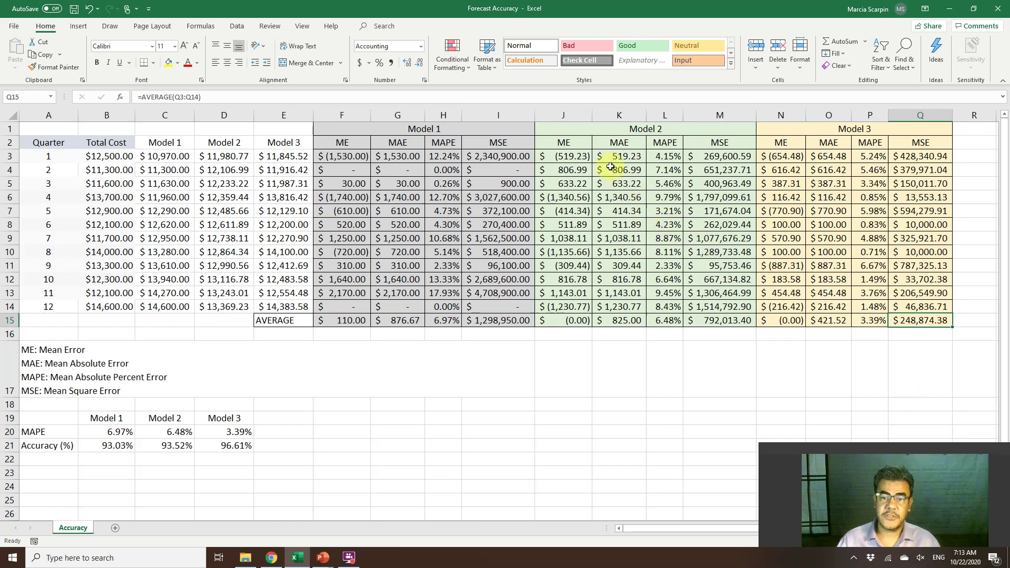
{"action": "left_click_drag", "start_coordinate": [618, 143], "coordinate": [650, 313]}
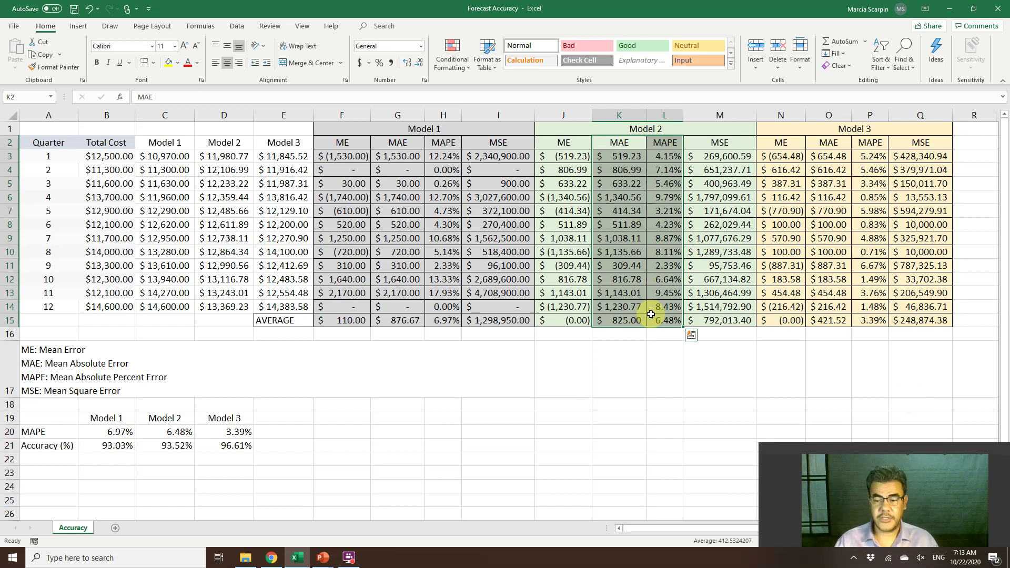
{"action": "double_click", "coordinate": [621, 320]}
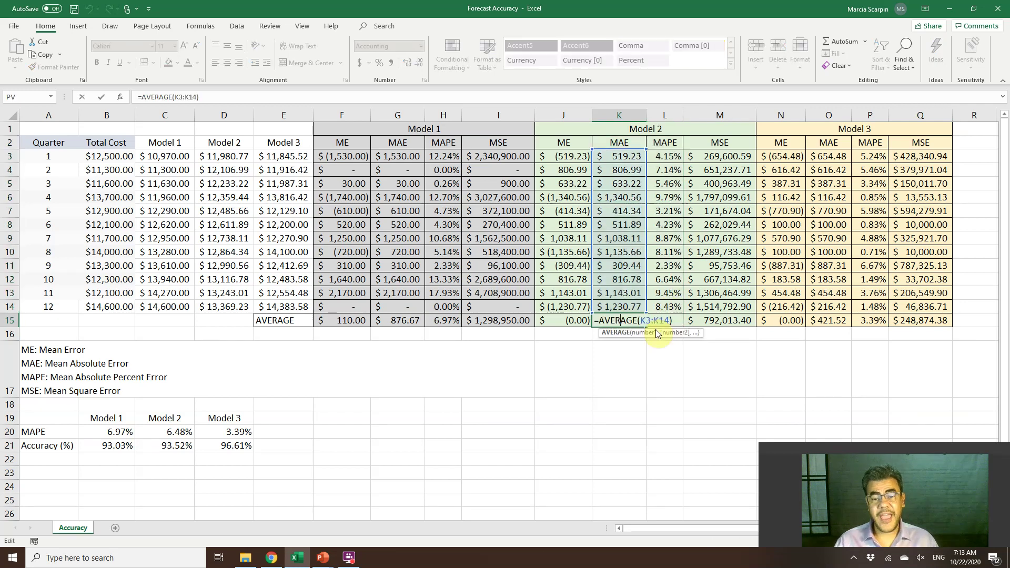
{"action": "key", "text": "Return"}
{"action": "double_click", "coordinate": [411, 320]}
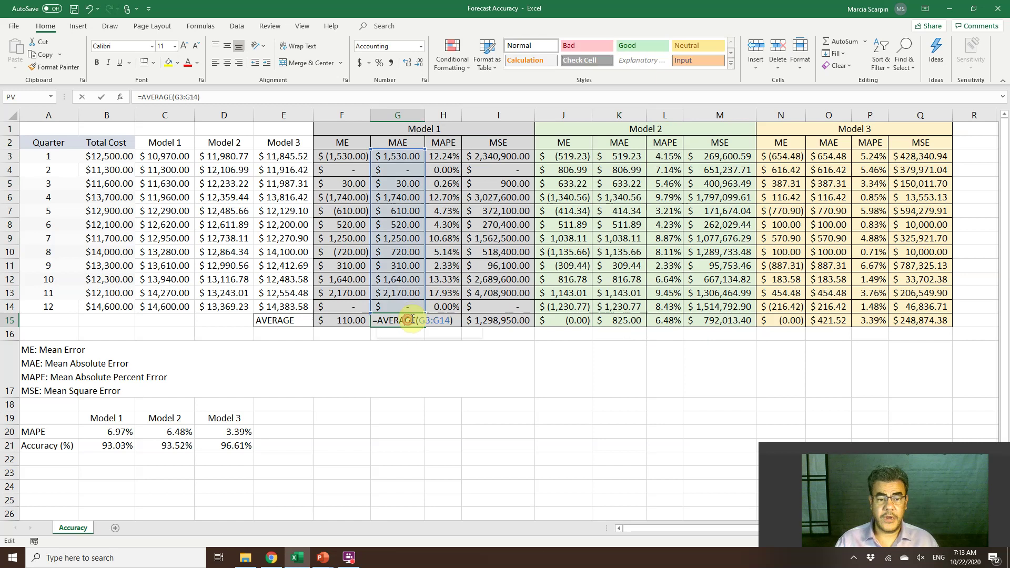
{"action": "left_click", "coordinate": [467, 376]}
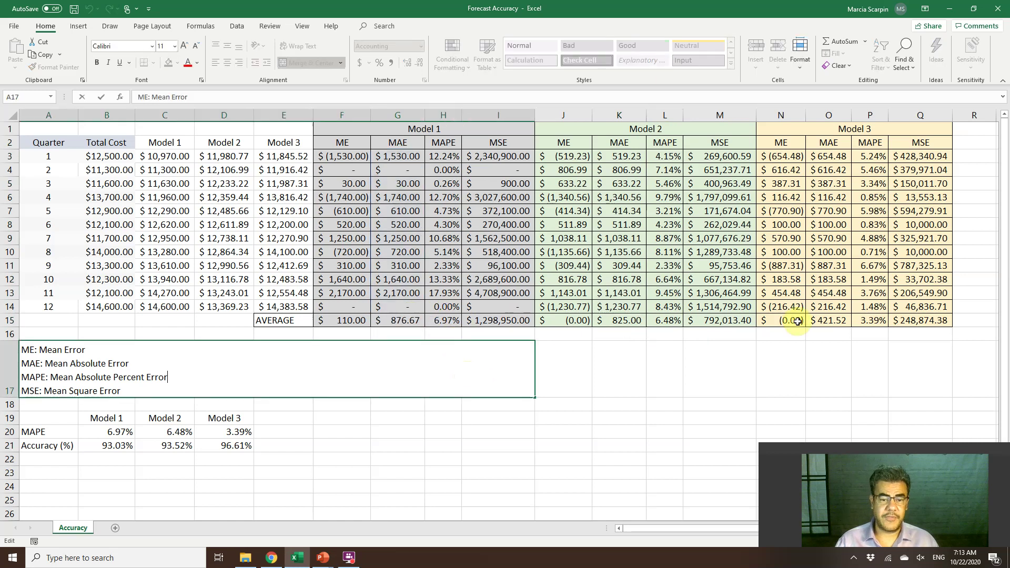
{"action": "left_click", "coordinate": [839, 321]}
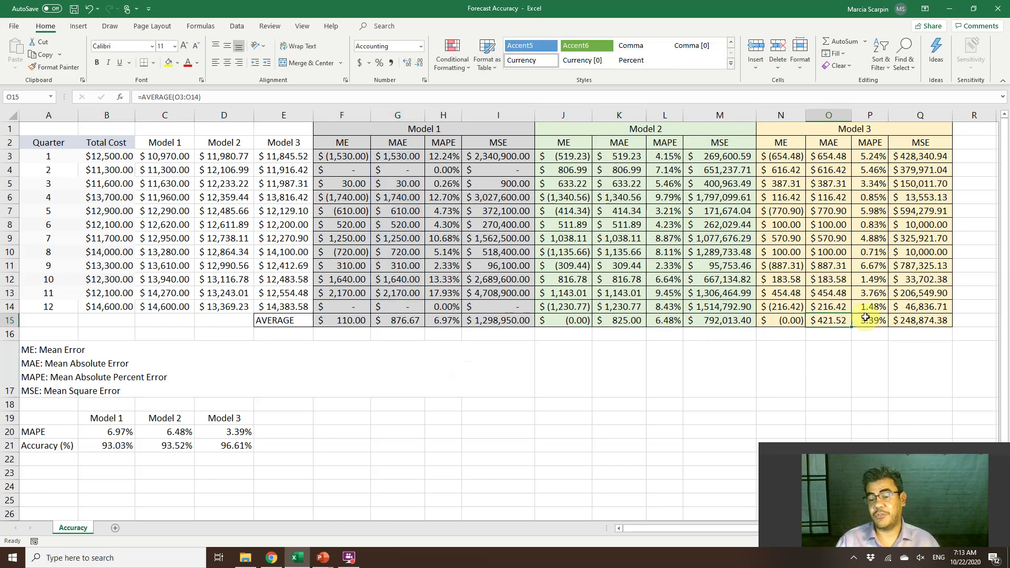
{"action": "left_click_drag", "start_coordinate": [837, 135], "coordinate": [839, 320]}
{"action": "left_click", "coordinate": [838, 320]}
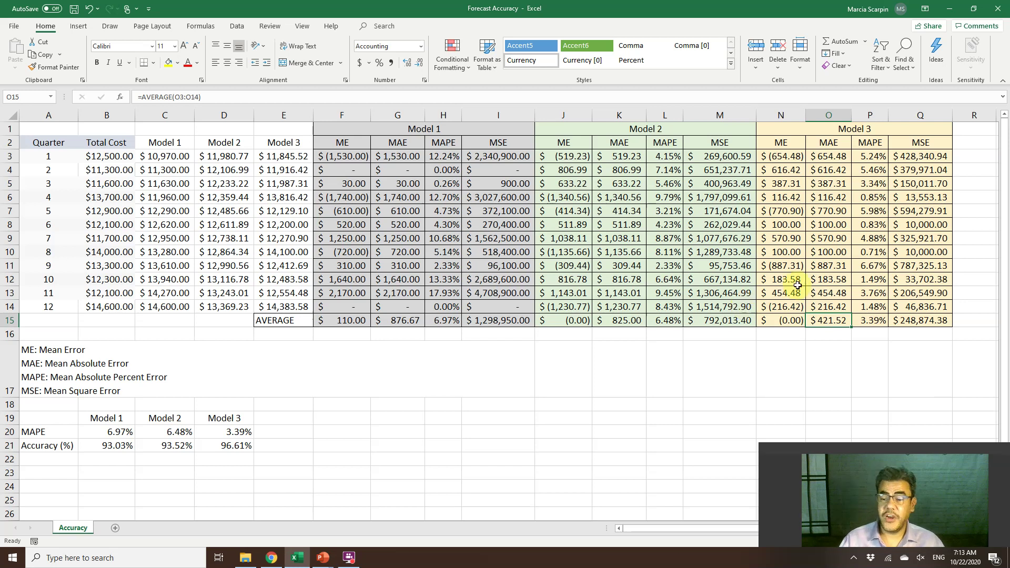
{"action": "left_click_drag", "start_coordinate": [105, 159], "coordinate": [114, 302]}
{"action": "left_click", "coordinate": [113, 302]}
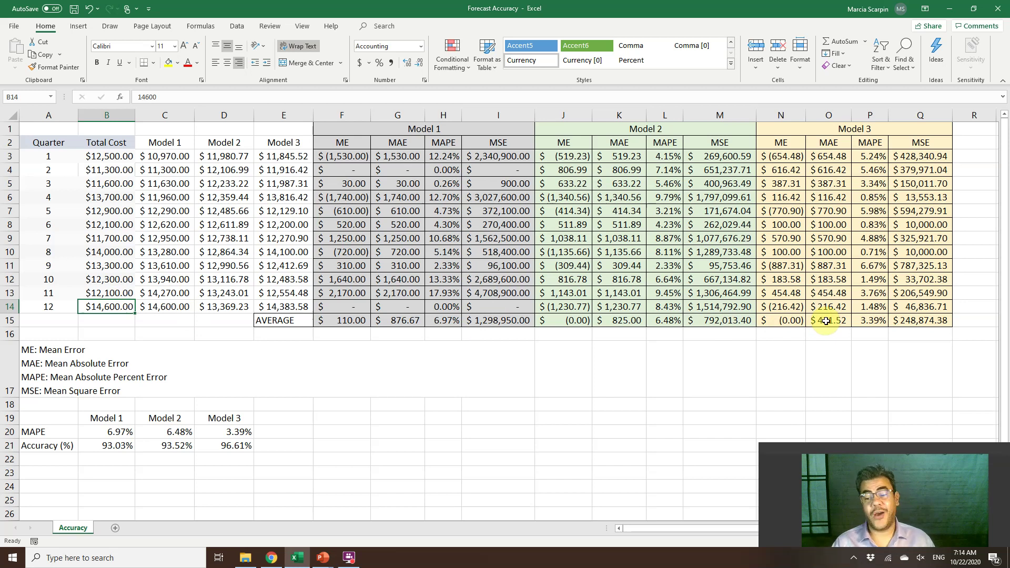
{"action": "left_click", "coordinate": [862, 143]}
{"action": "left_click_drag", "start_coordinate": [872, 165], "coordinate": [841, 328]}
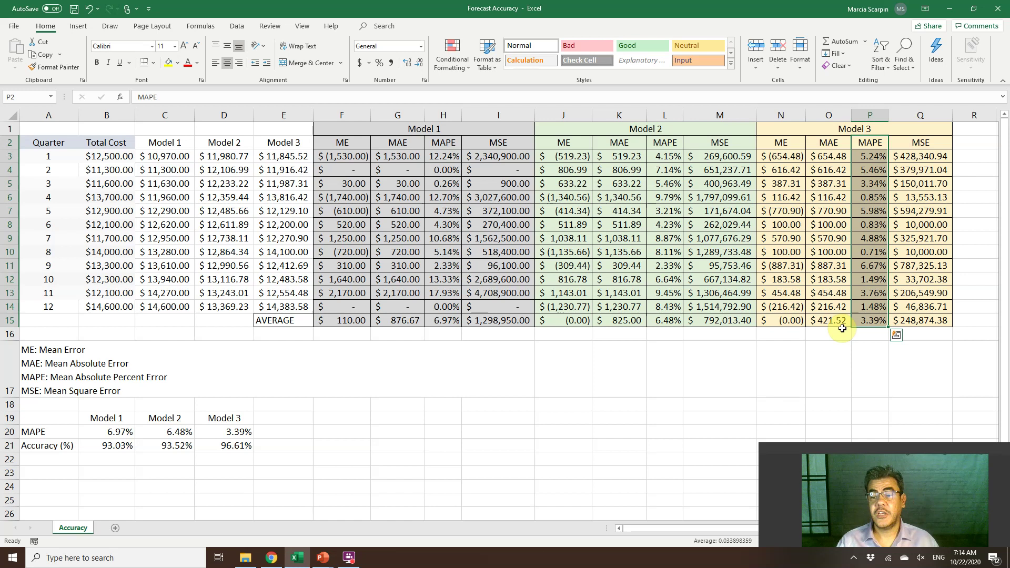
{"action": "left_click", "coordinate": [869, 323]}
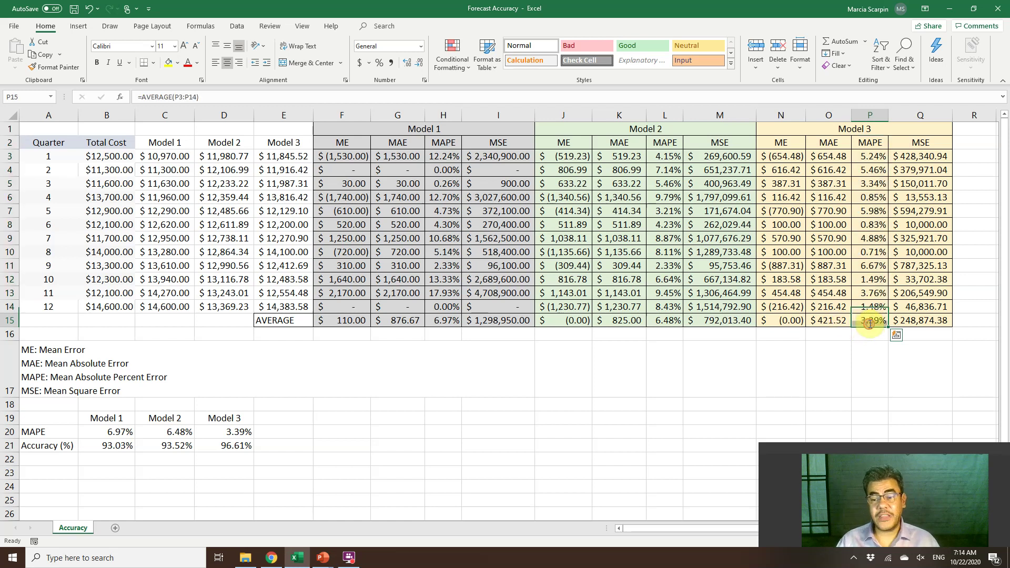
{"action": "double_click", "coordinate": [869, 322]}
{"action": "left_click", "coordinate": [874, 348]}
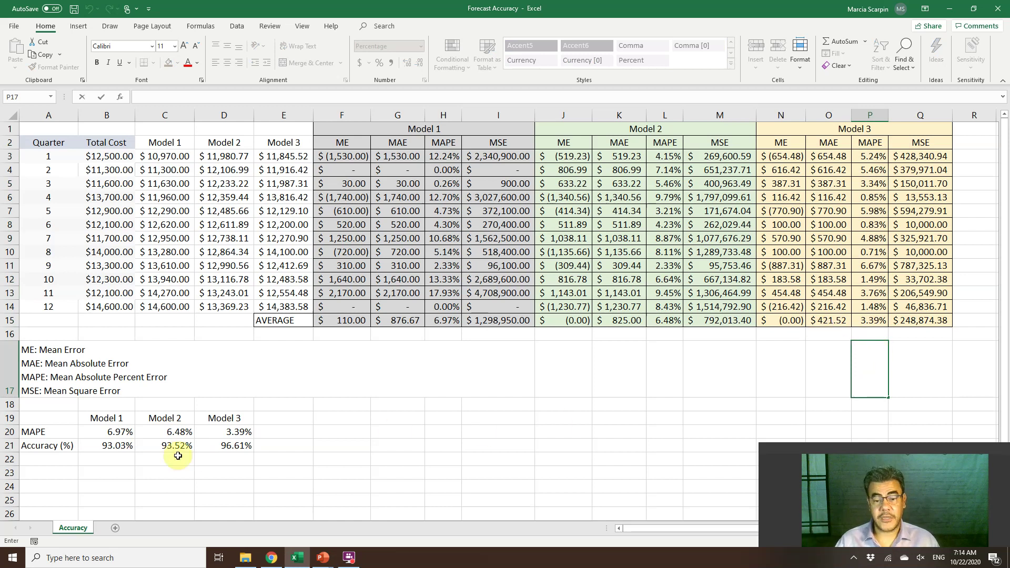
{"action": "left_click", "coordinate": [107, 431]}
{"action": "left_click", "coordinate": [200, 431]}
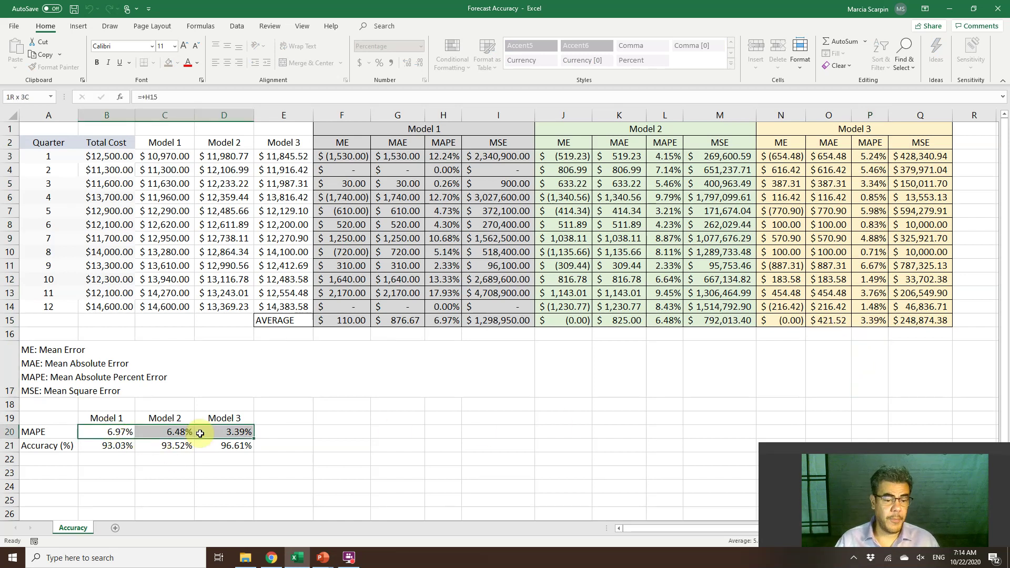
{"action": "left_click", "coordinate": [150, 432]}
{"action": "double_click", "coordinate": [121, 432]}
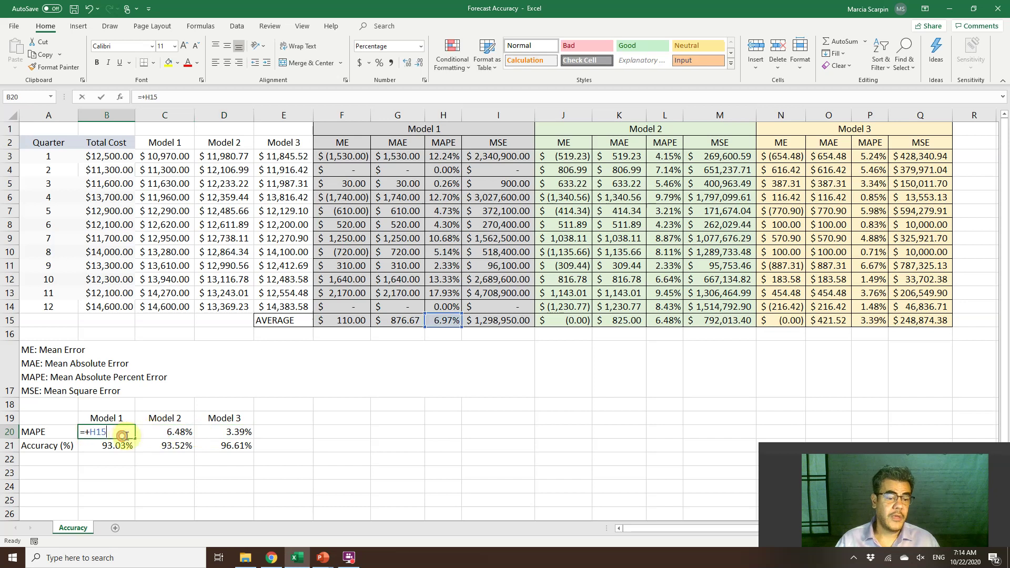
{"action": "left_click", "coordinate": [169, 446]}
{"action": "left_click", "coordinate": [115, 436]}
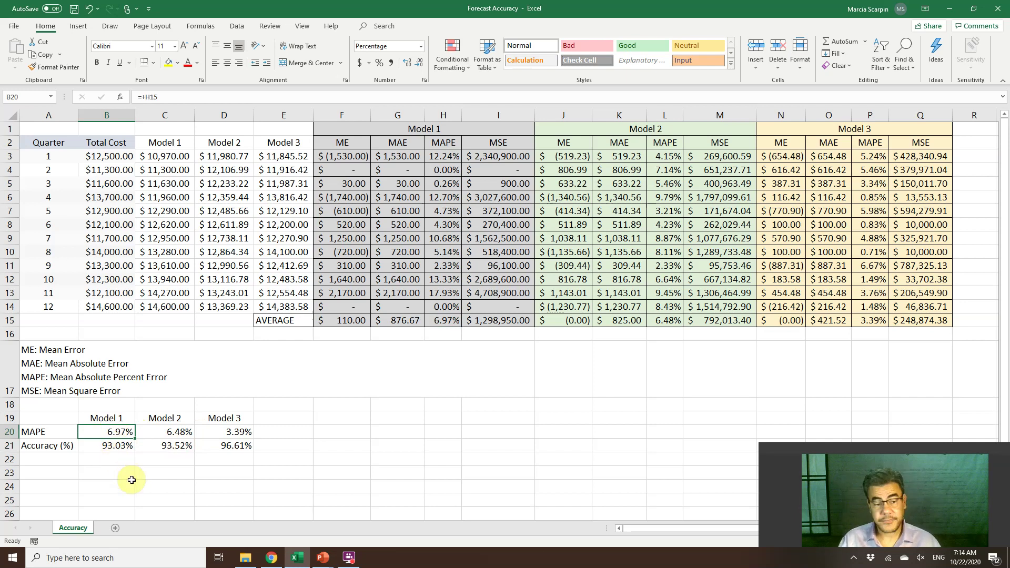
{"action": "key", "text": "Right"}
{"action": "key", "text": "Down"}
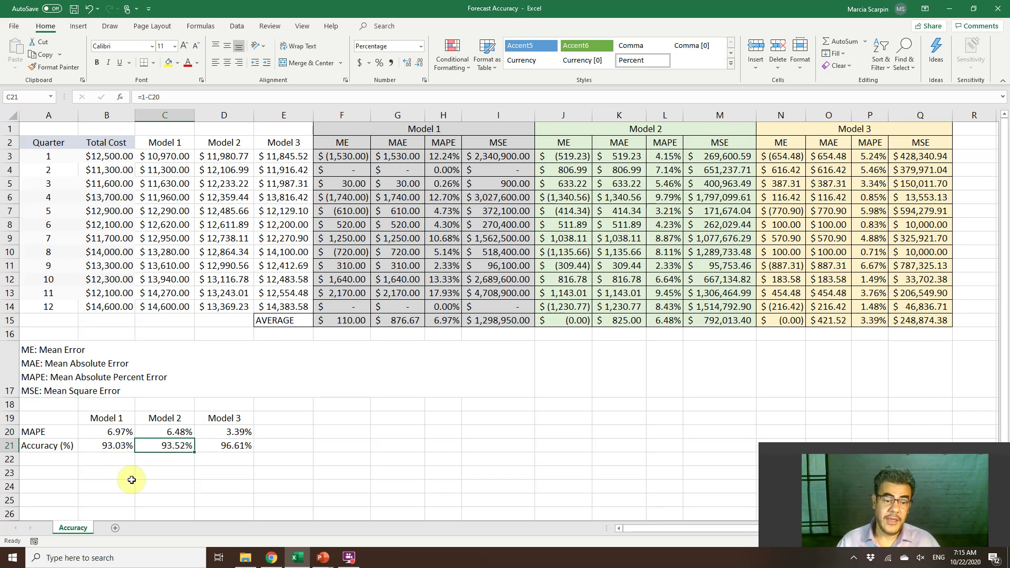
{"action": "key", "text": "Right"}
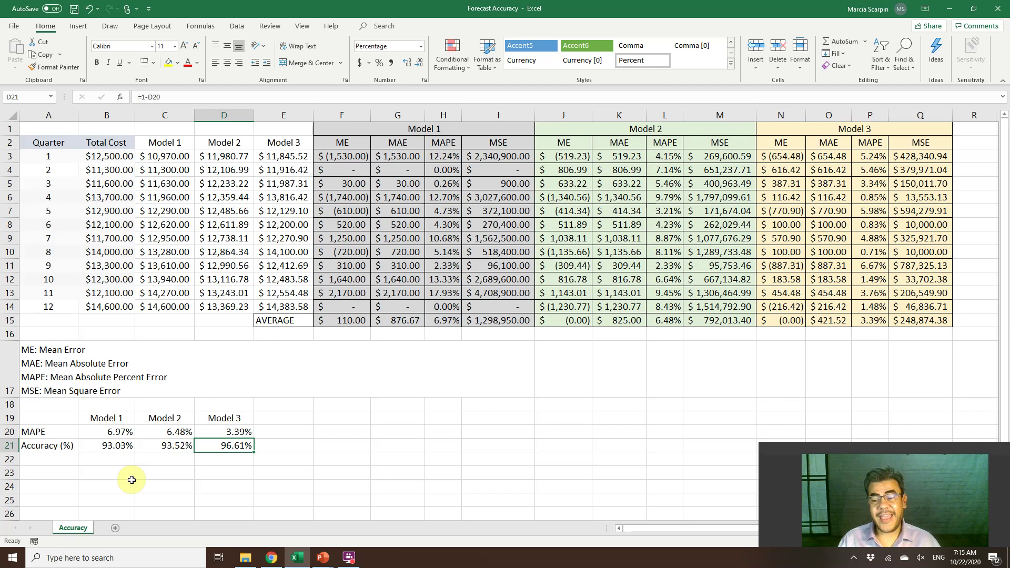